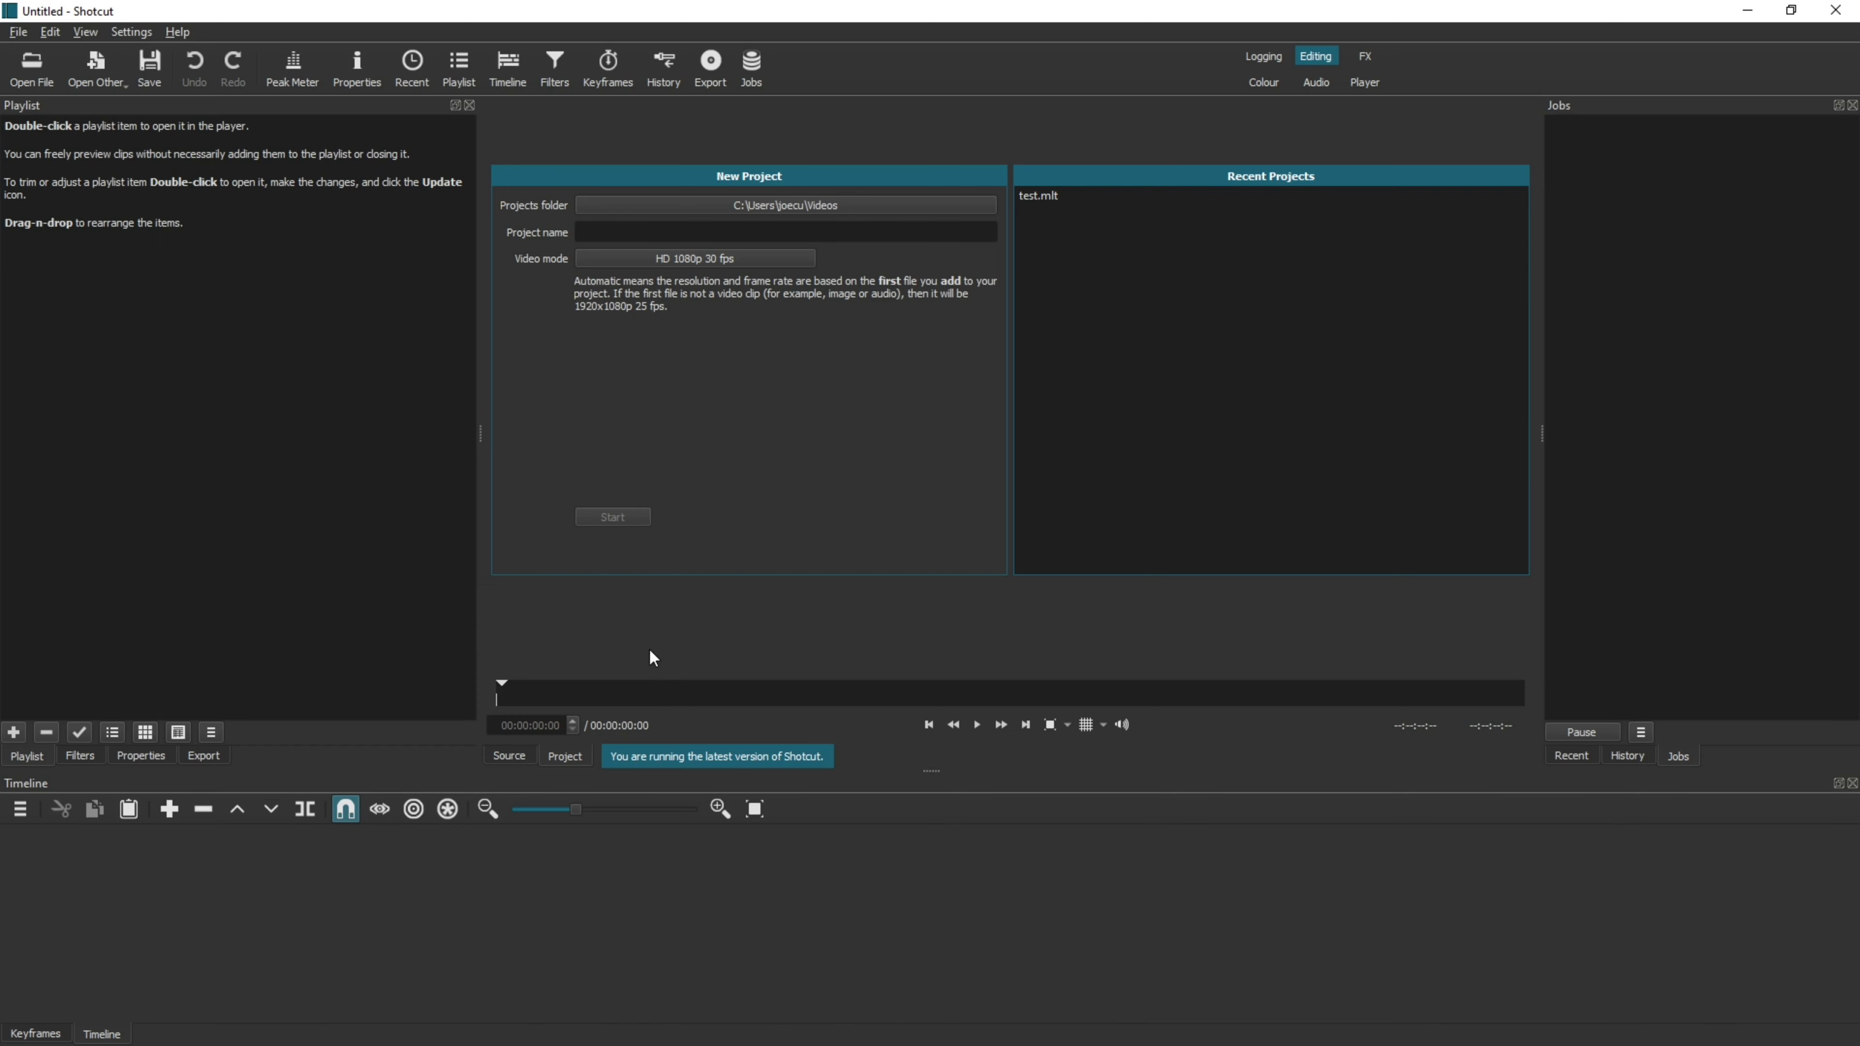
# Name the new project test2 and start it, creating test2.mlt in Videos.
pyautogui.click(848, 442)
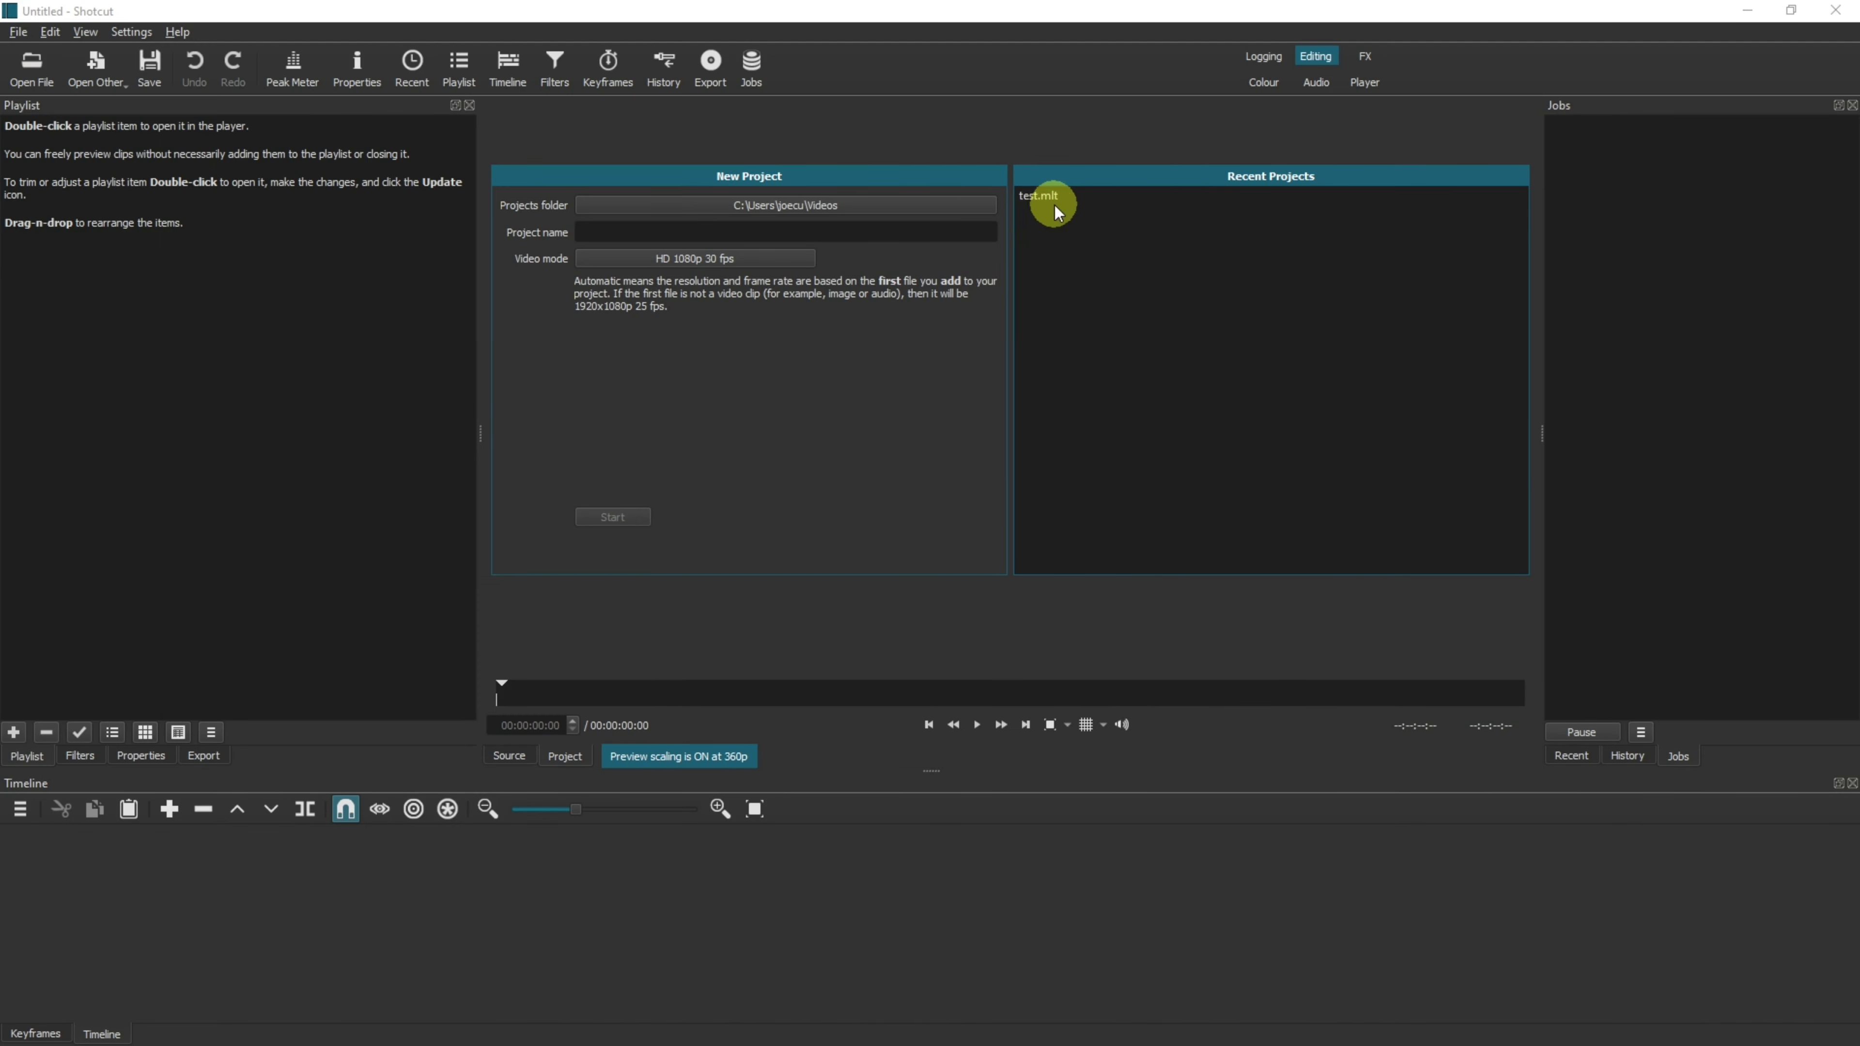
pyautogui.click(885, 232)
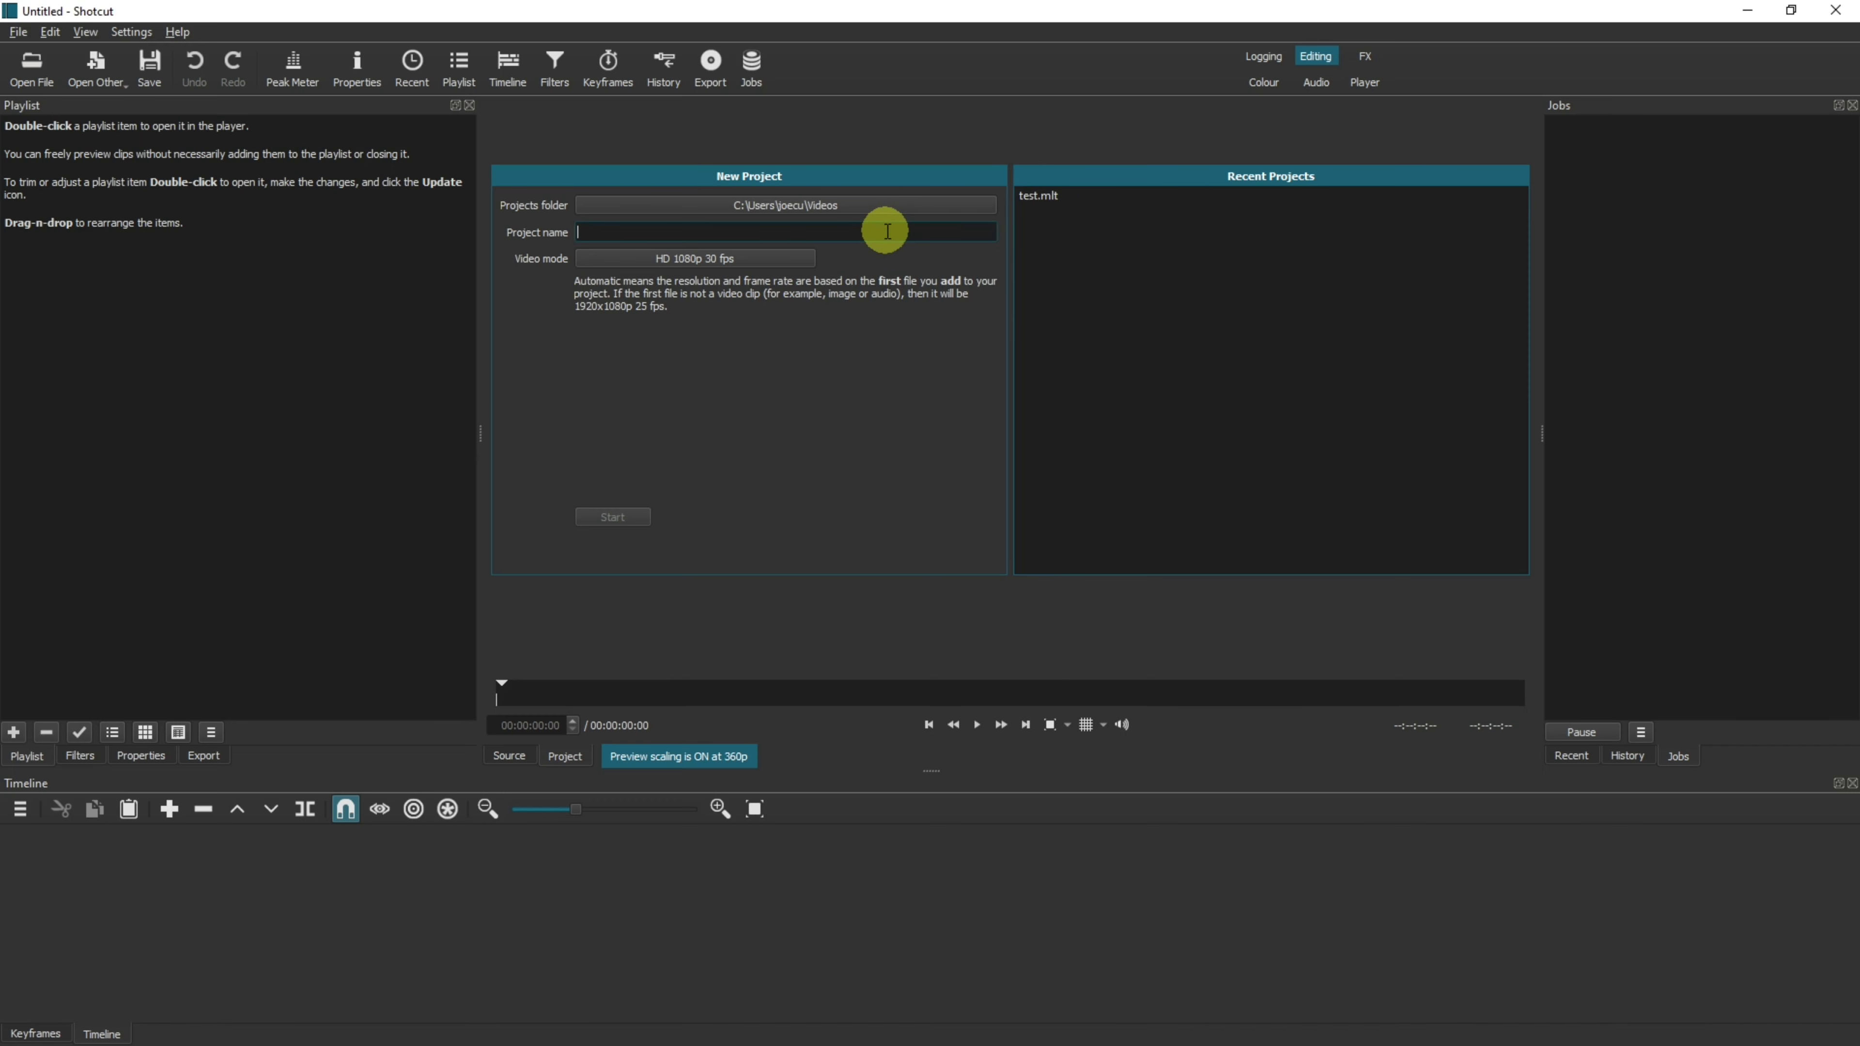
pyautogui.write('test2')
pyautogui.click(618, 516)
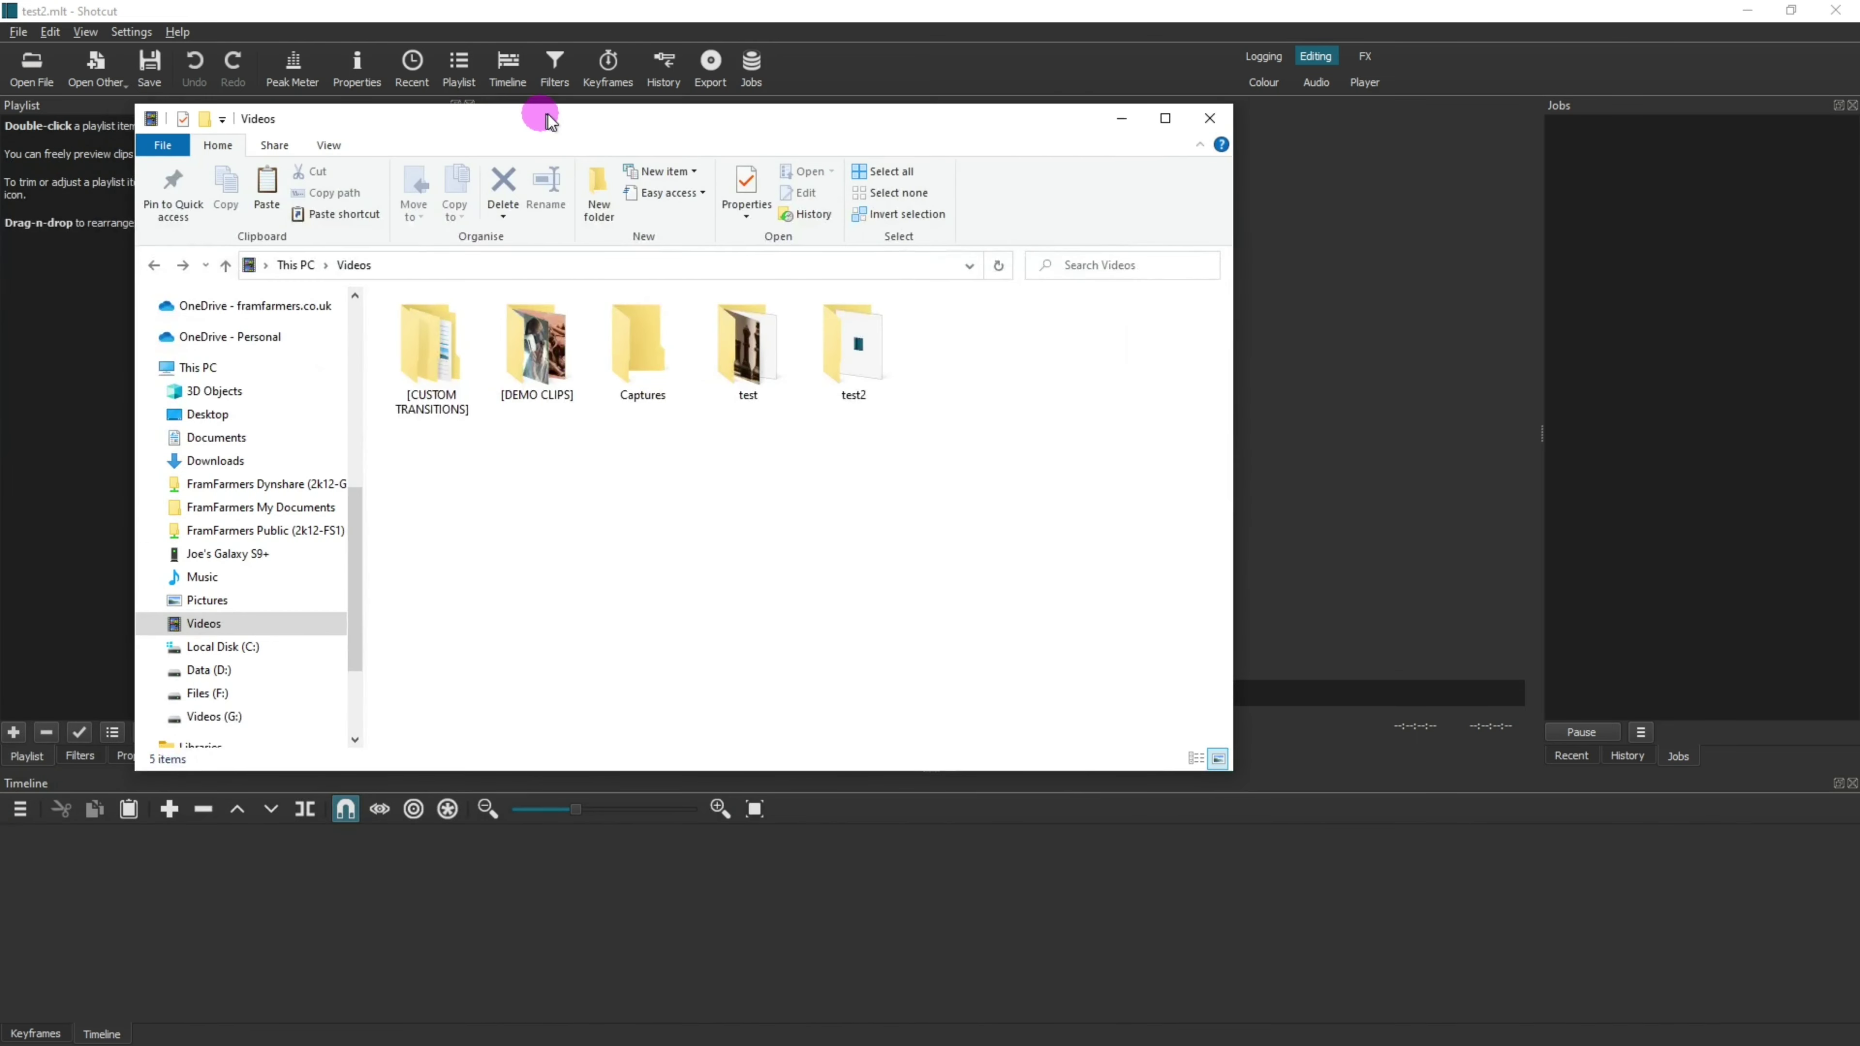
# Open the test2 folder inside Videos in File Explorer.
pyautogui.click(761, 350)
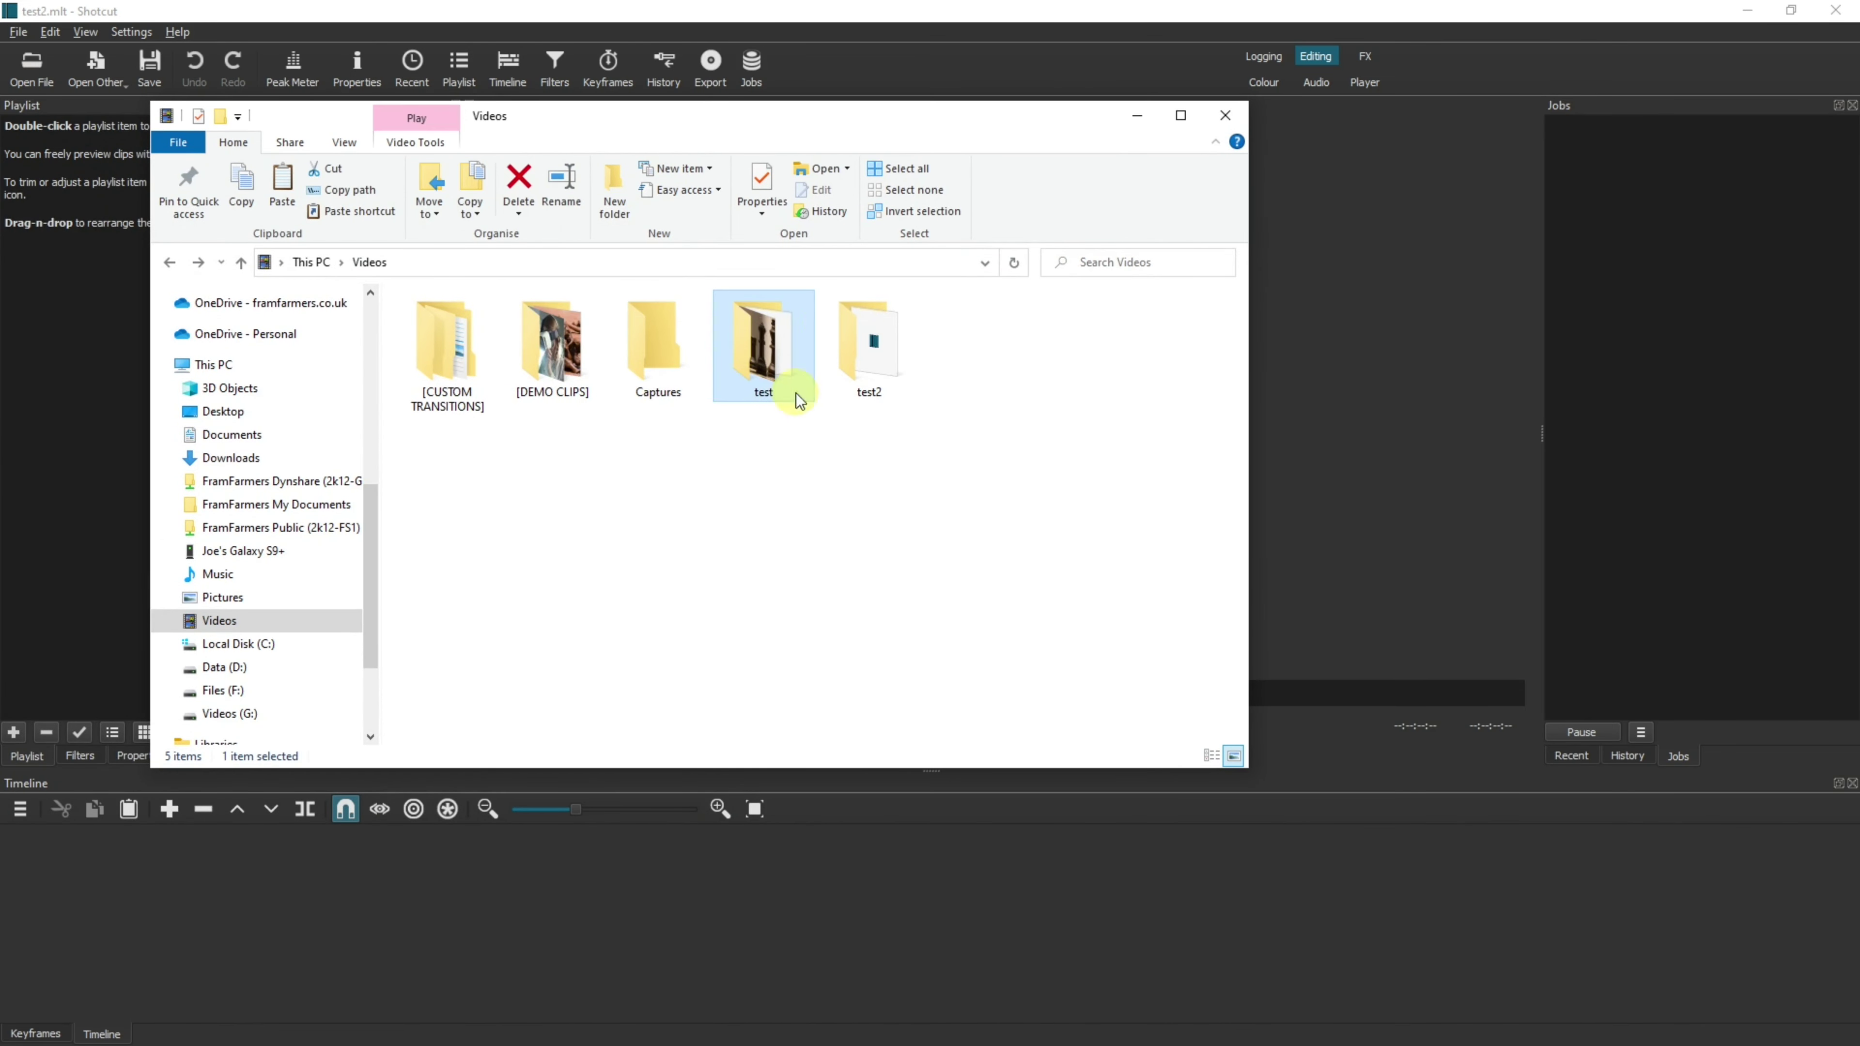
pyautogui.click(870, 363)
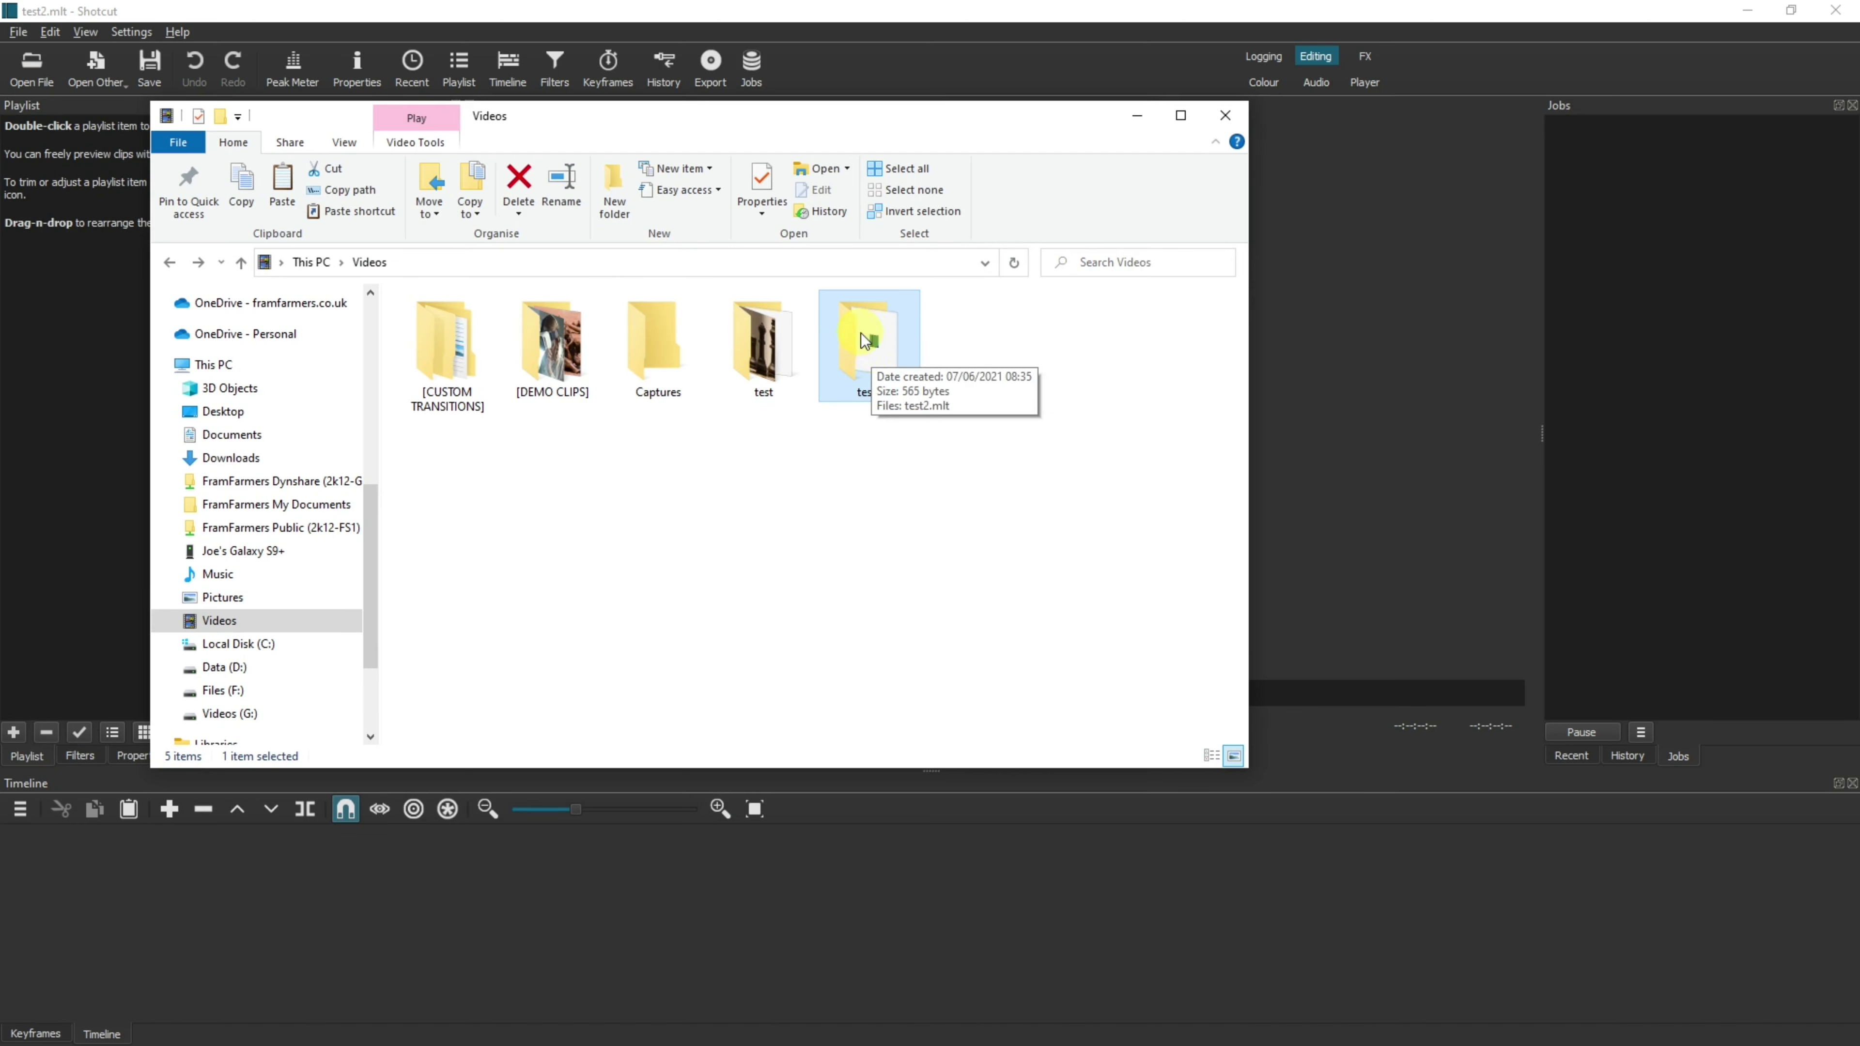
pyautogui.doubleClick(866, 341)
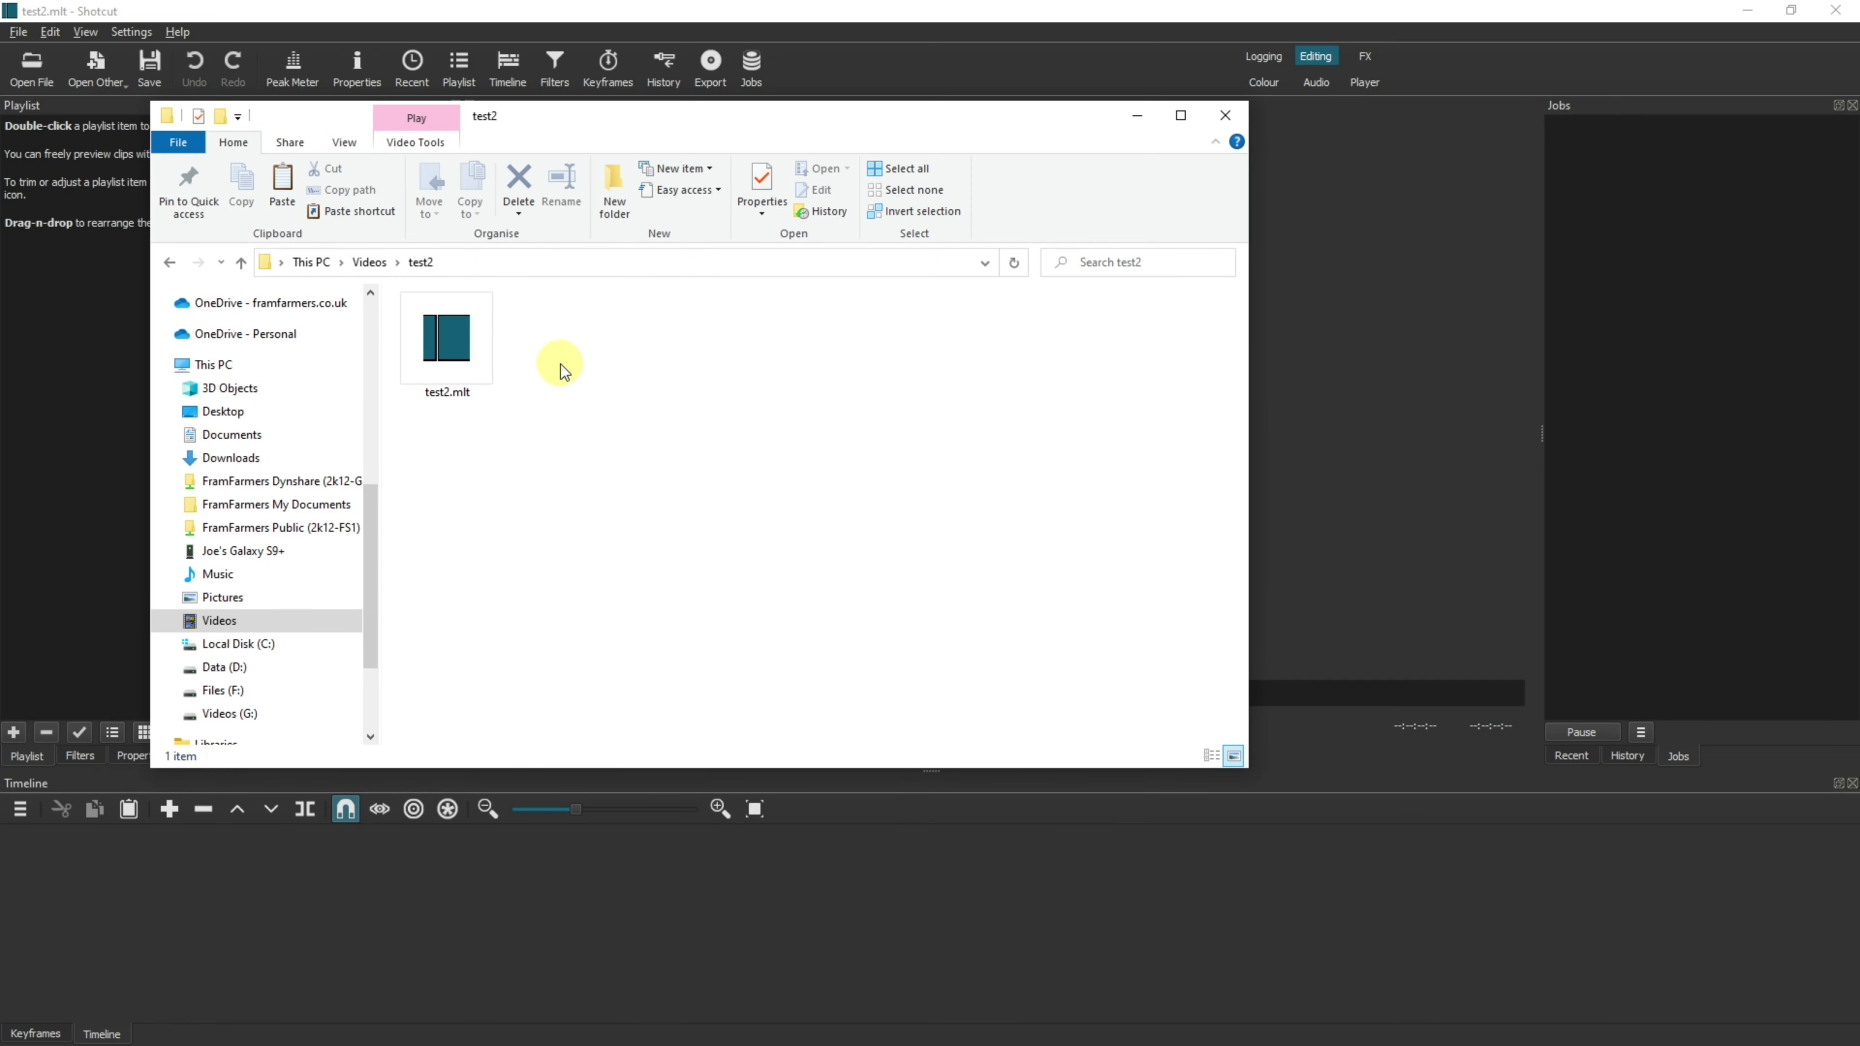
pyautogui.hotkey('ctrl', 'v')
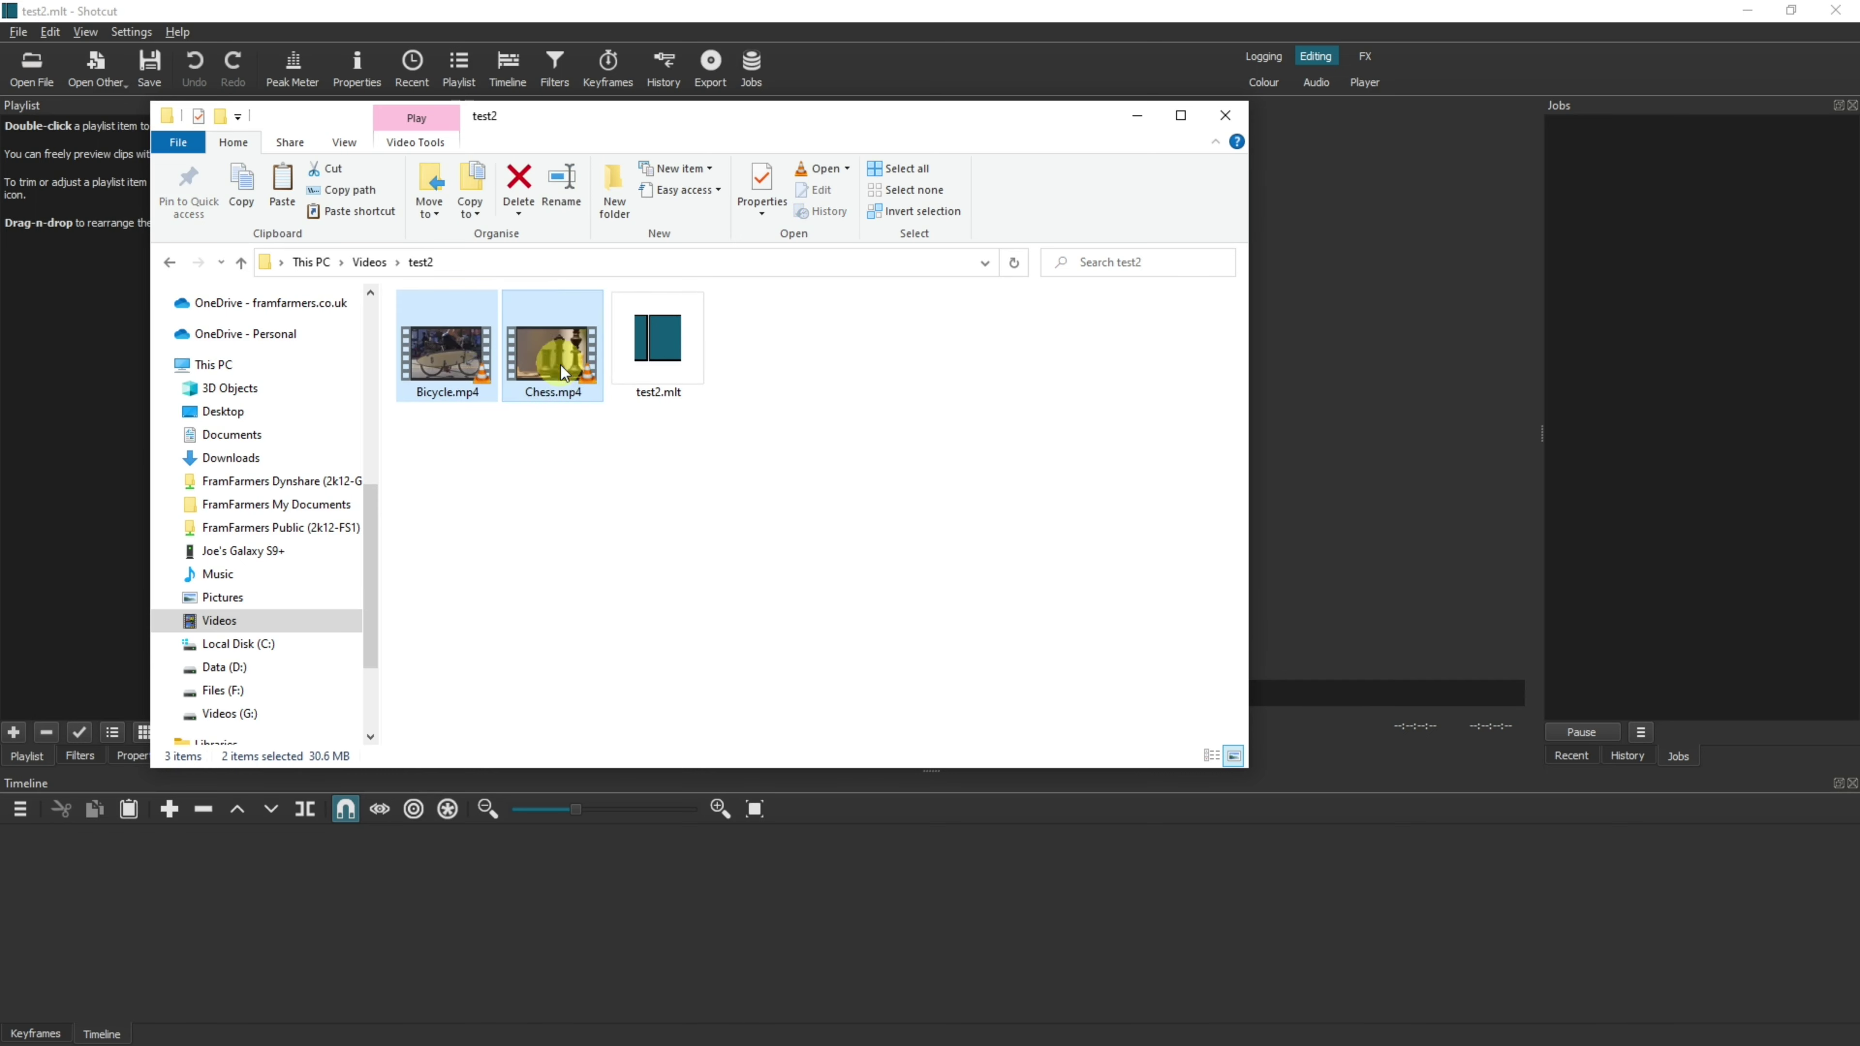
pyautogui.click(562, 478)
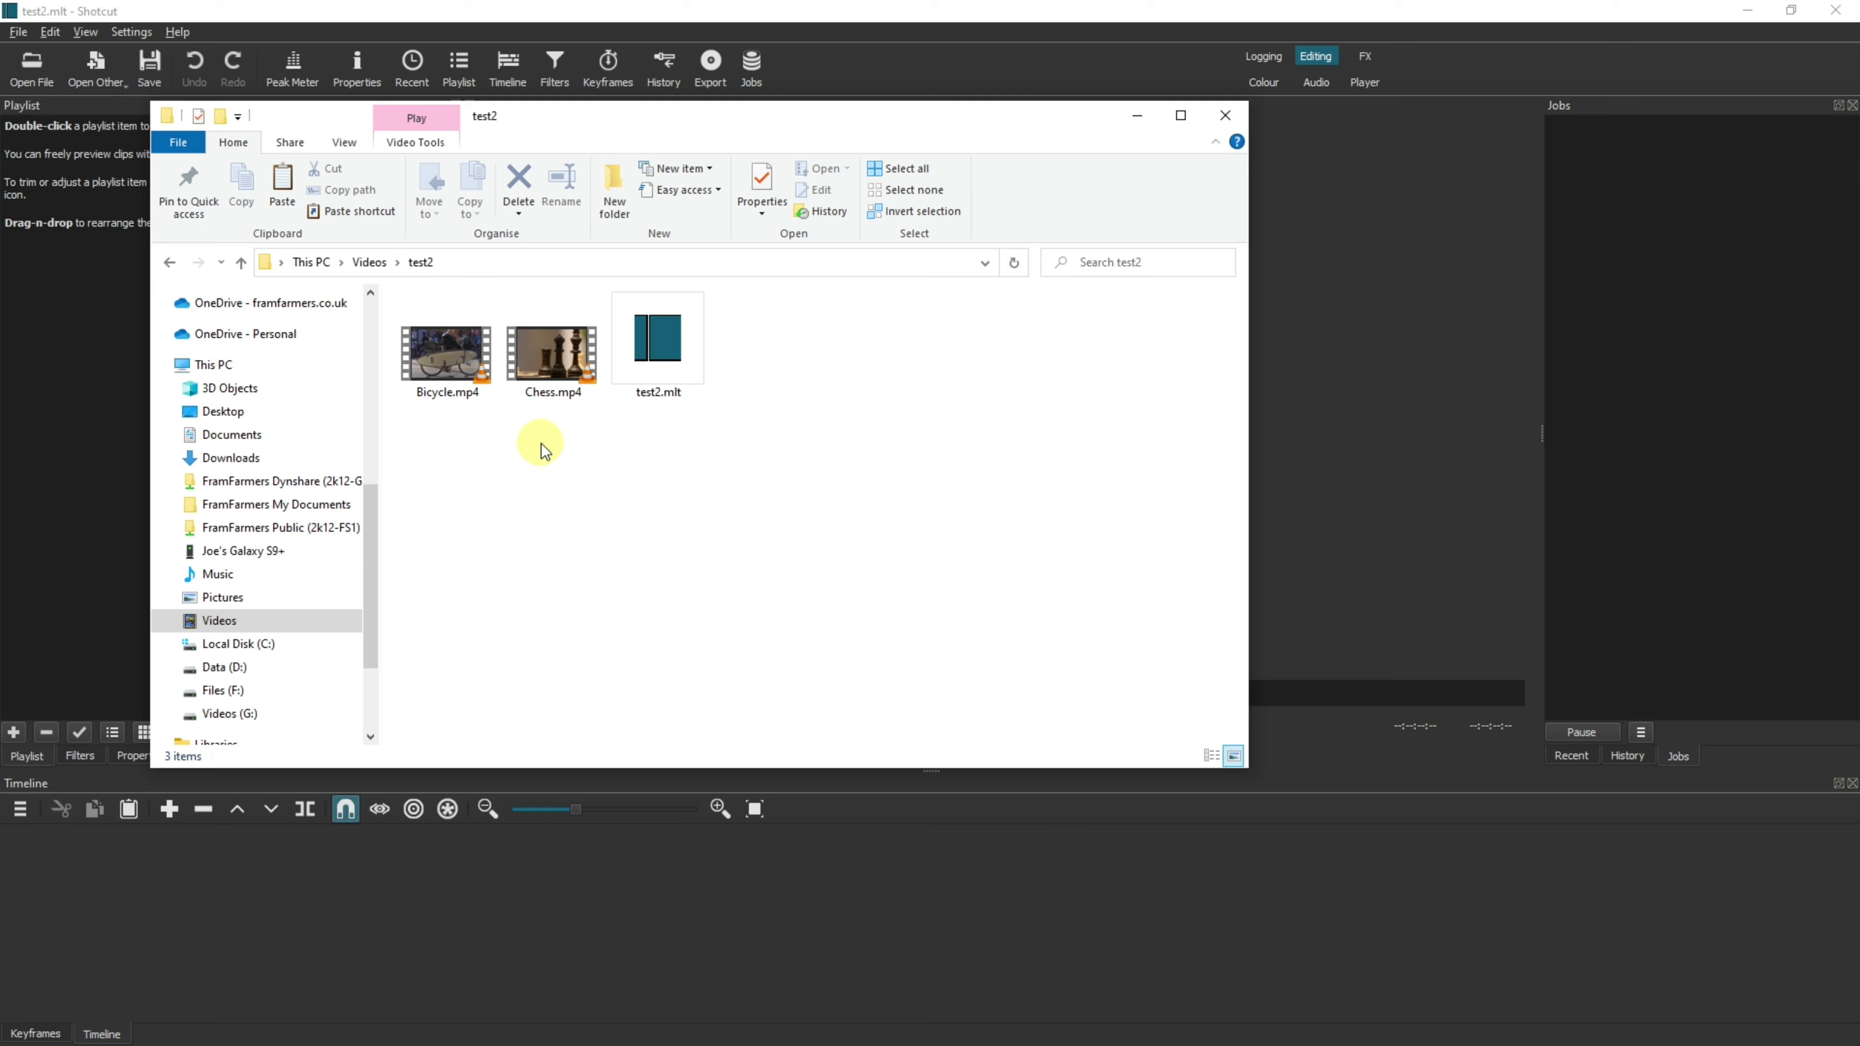
pyautogui.click(464, 375)
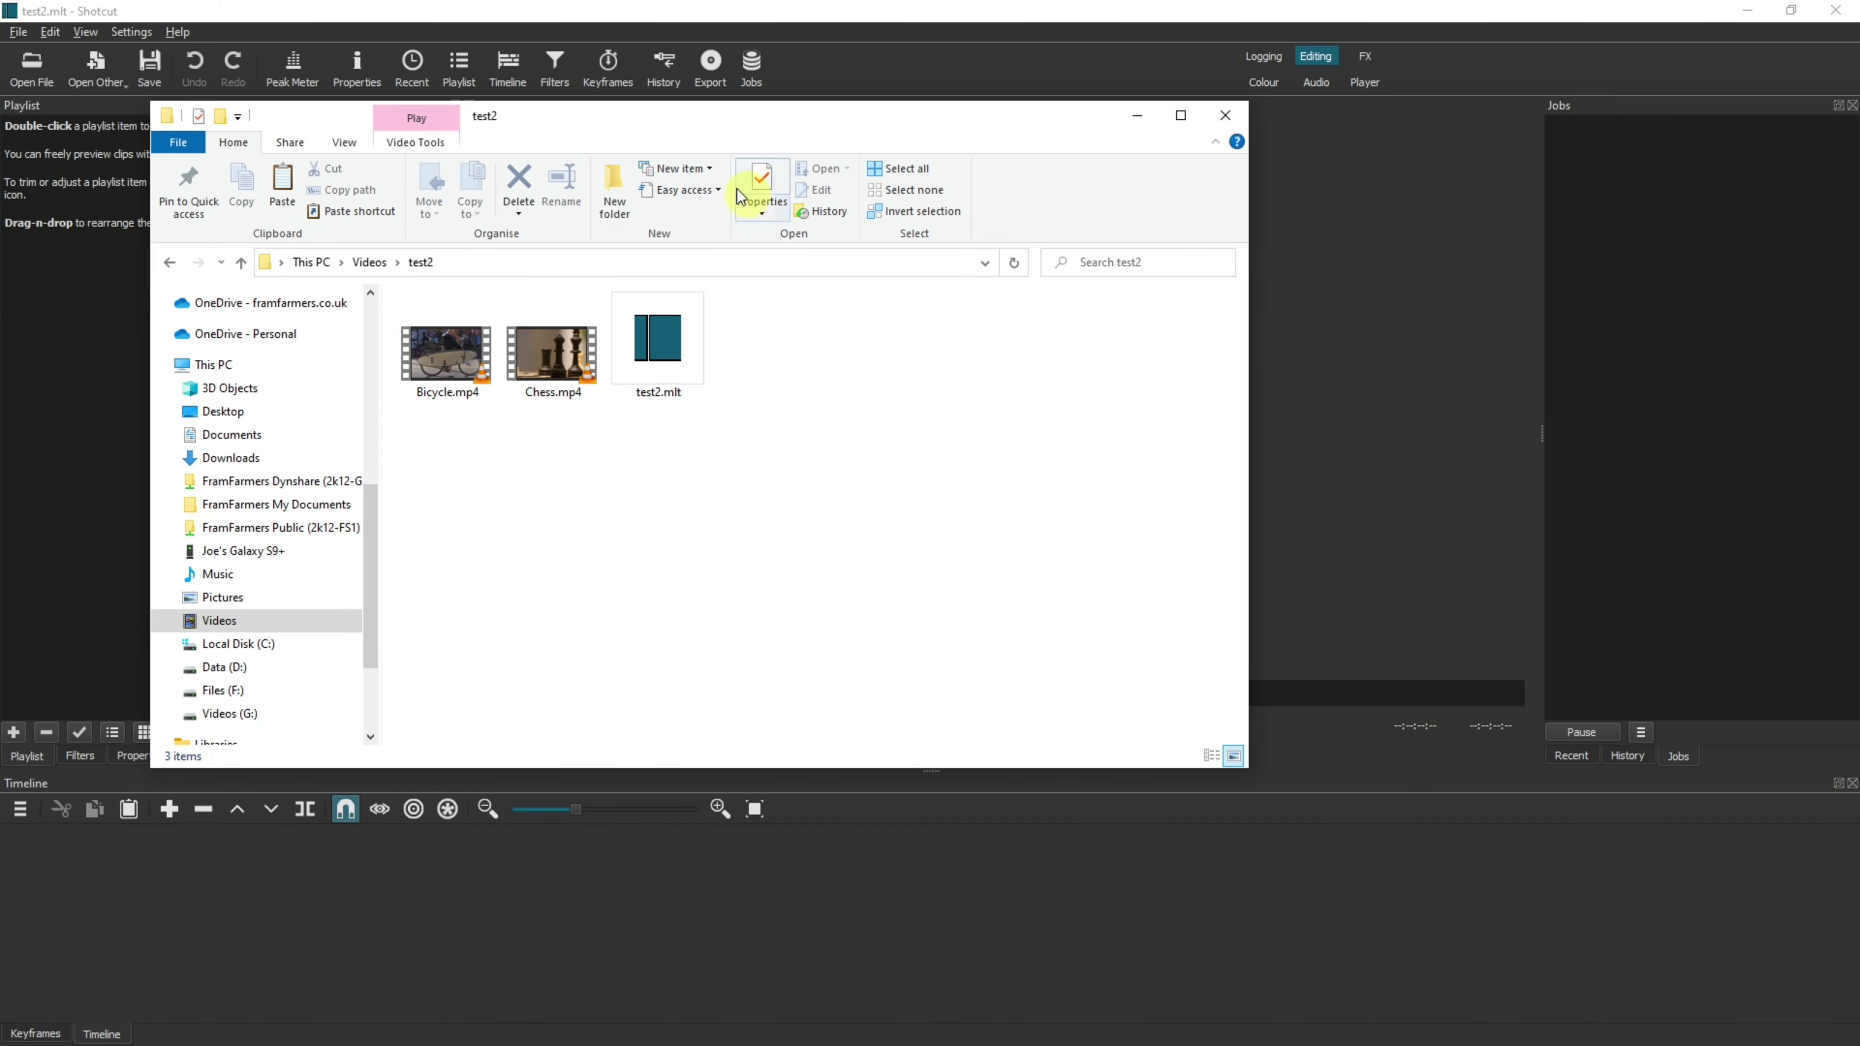
# Add Bicycle.mp4 and Chess.mp4 to the playlist and place them on the timeline.
pyautogui.moveTo(677, 120); pyautogui.dragTo(951, 211)
pyautogui.moveTo(857, 567); pyautogui.dragTo(305, 306)
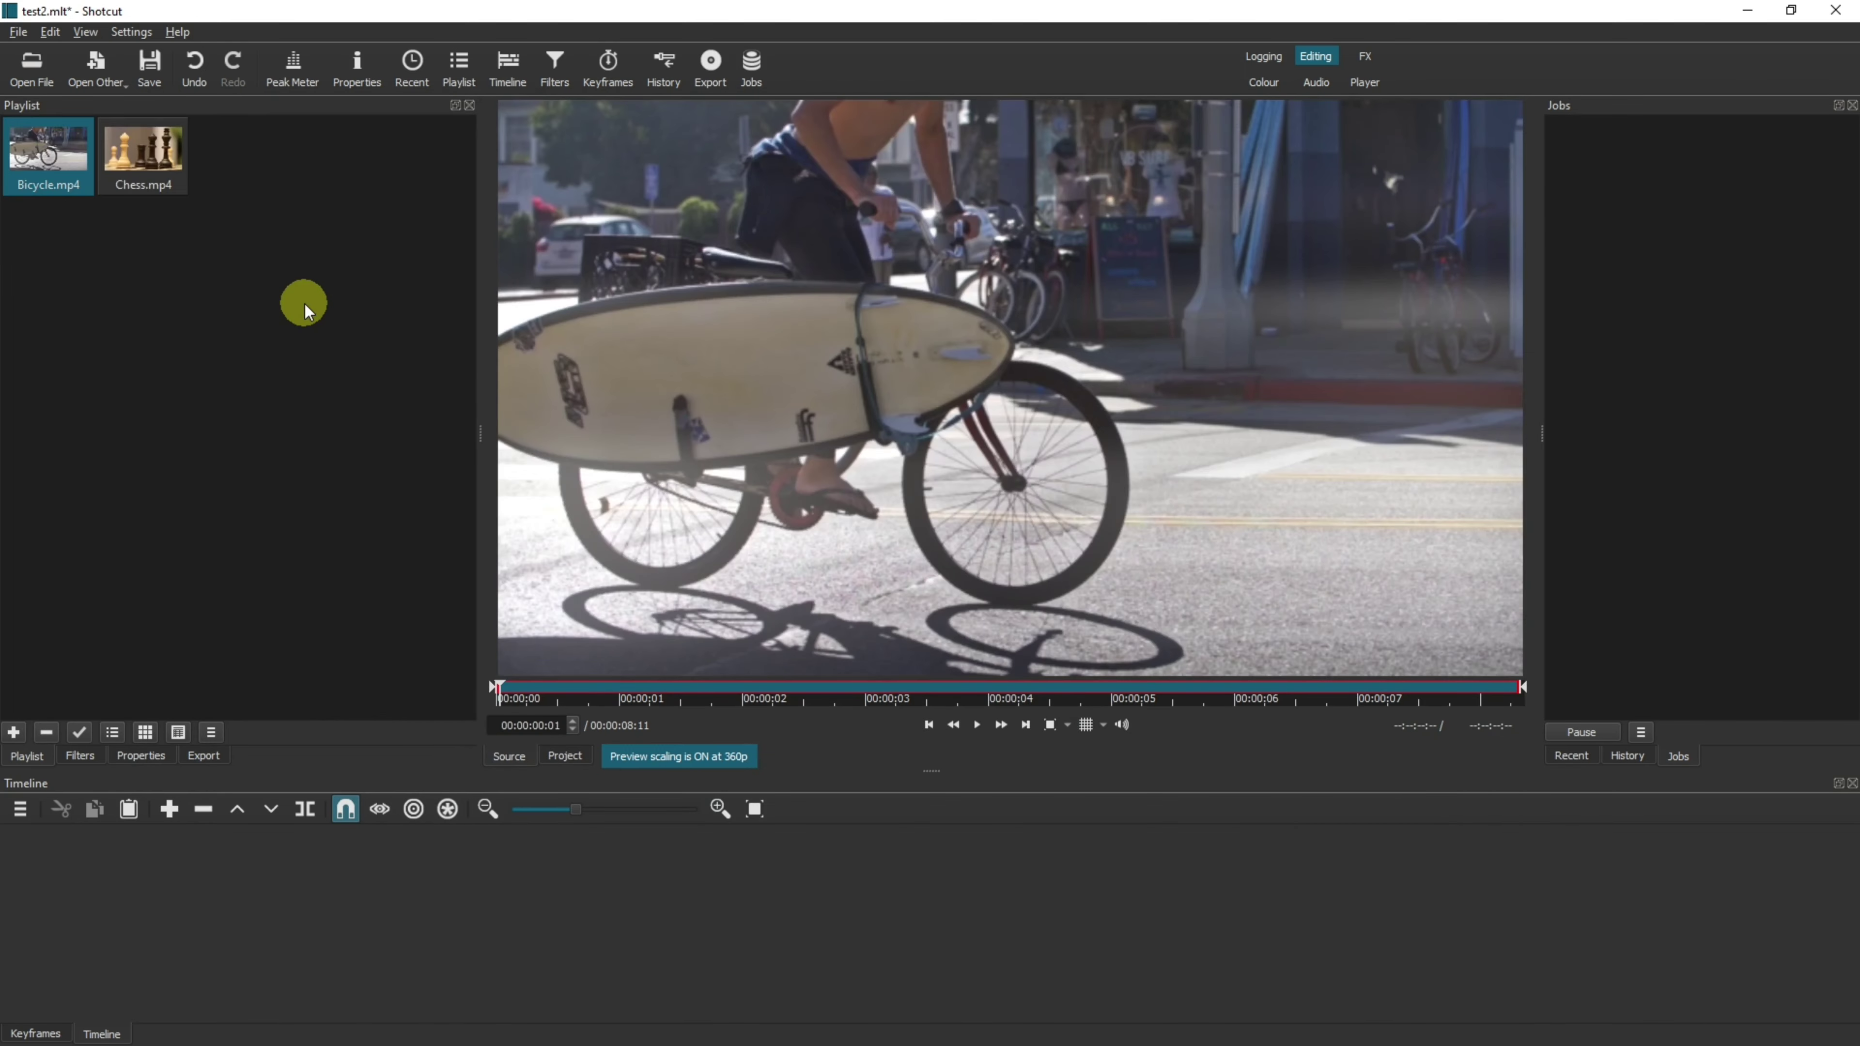
pyautogui.moveTo(50, 150); pyautogui.dragTo(436, 901)
# Remove the gap between the two clips and save the test2 project.
pyautogui.rightClick(432, 892)
pyautogui.click(469, 903)
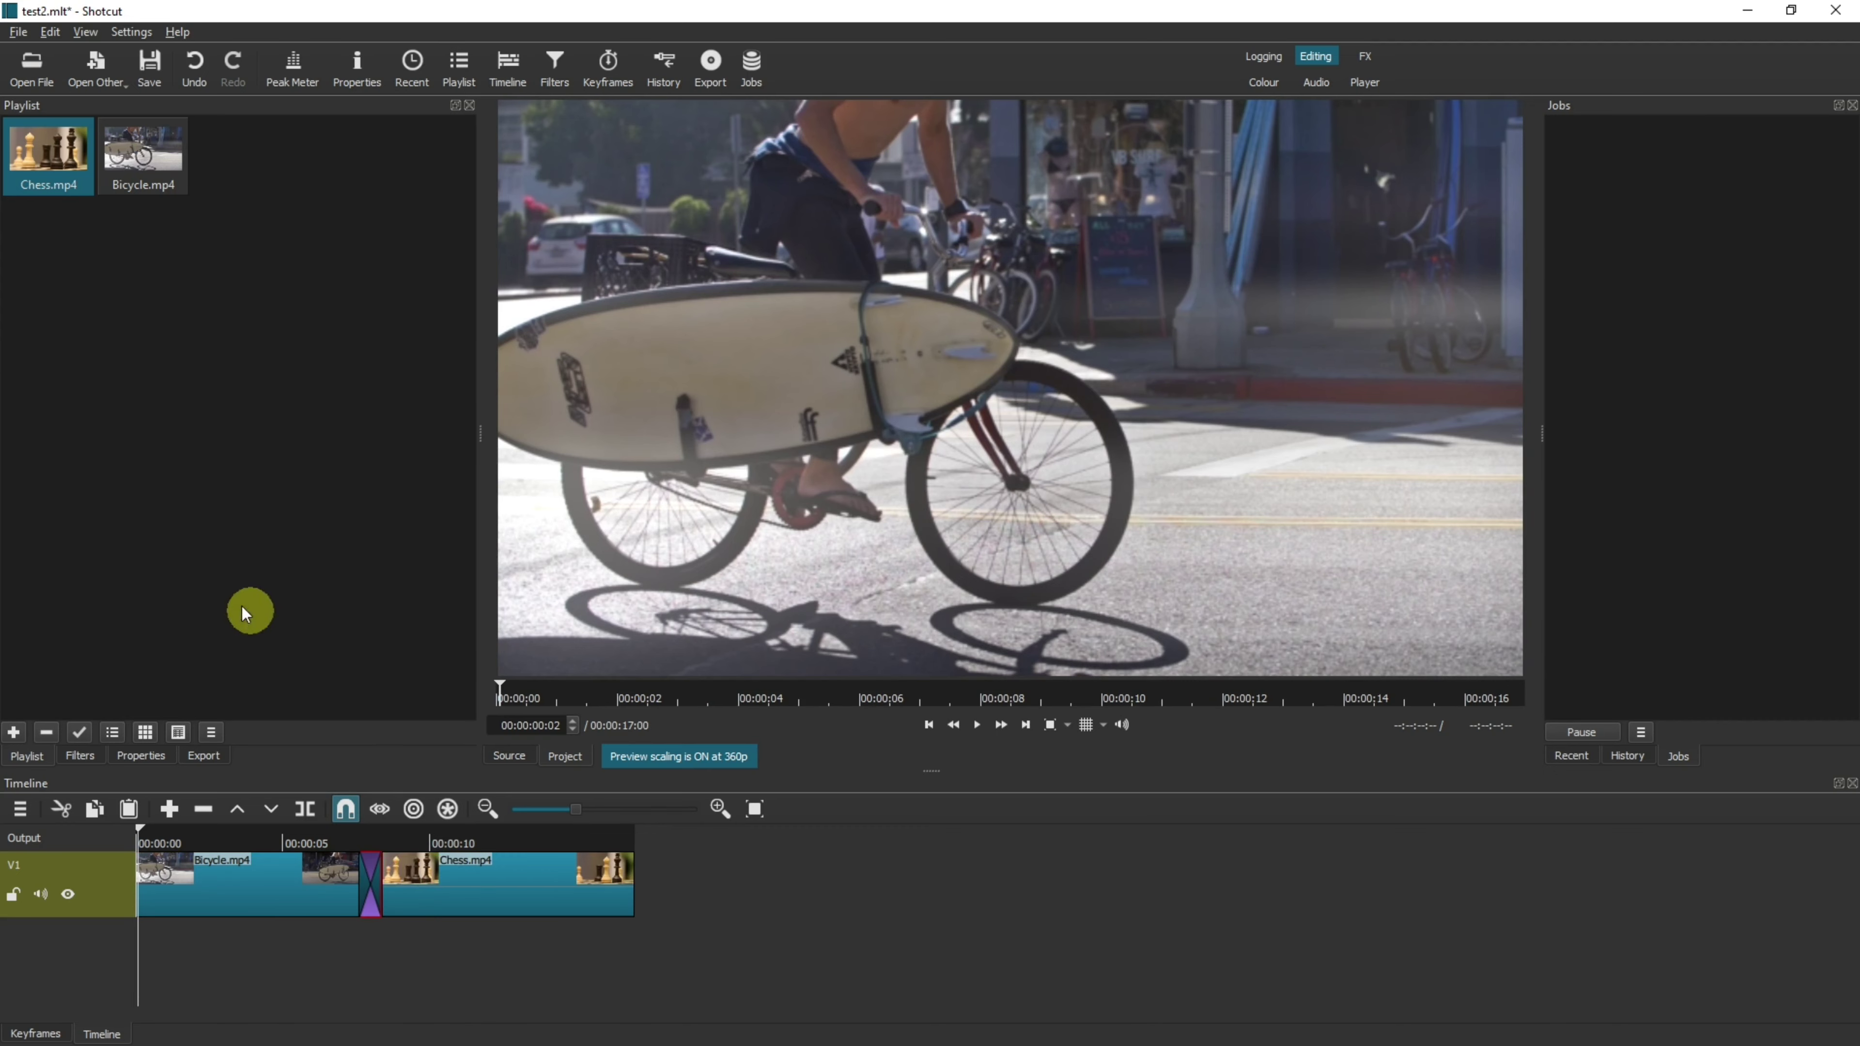
pyautogui.click(151, 67)
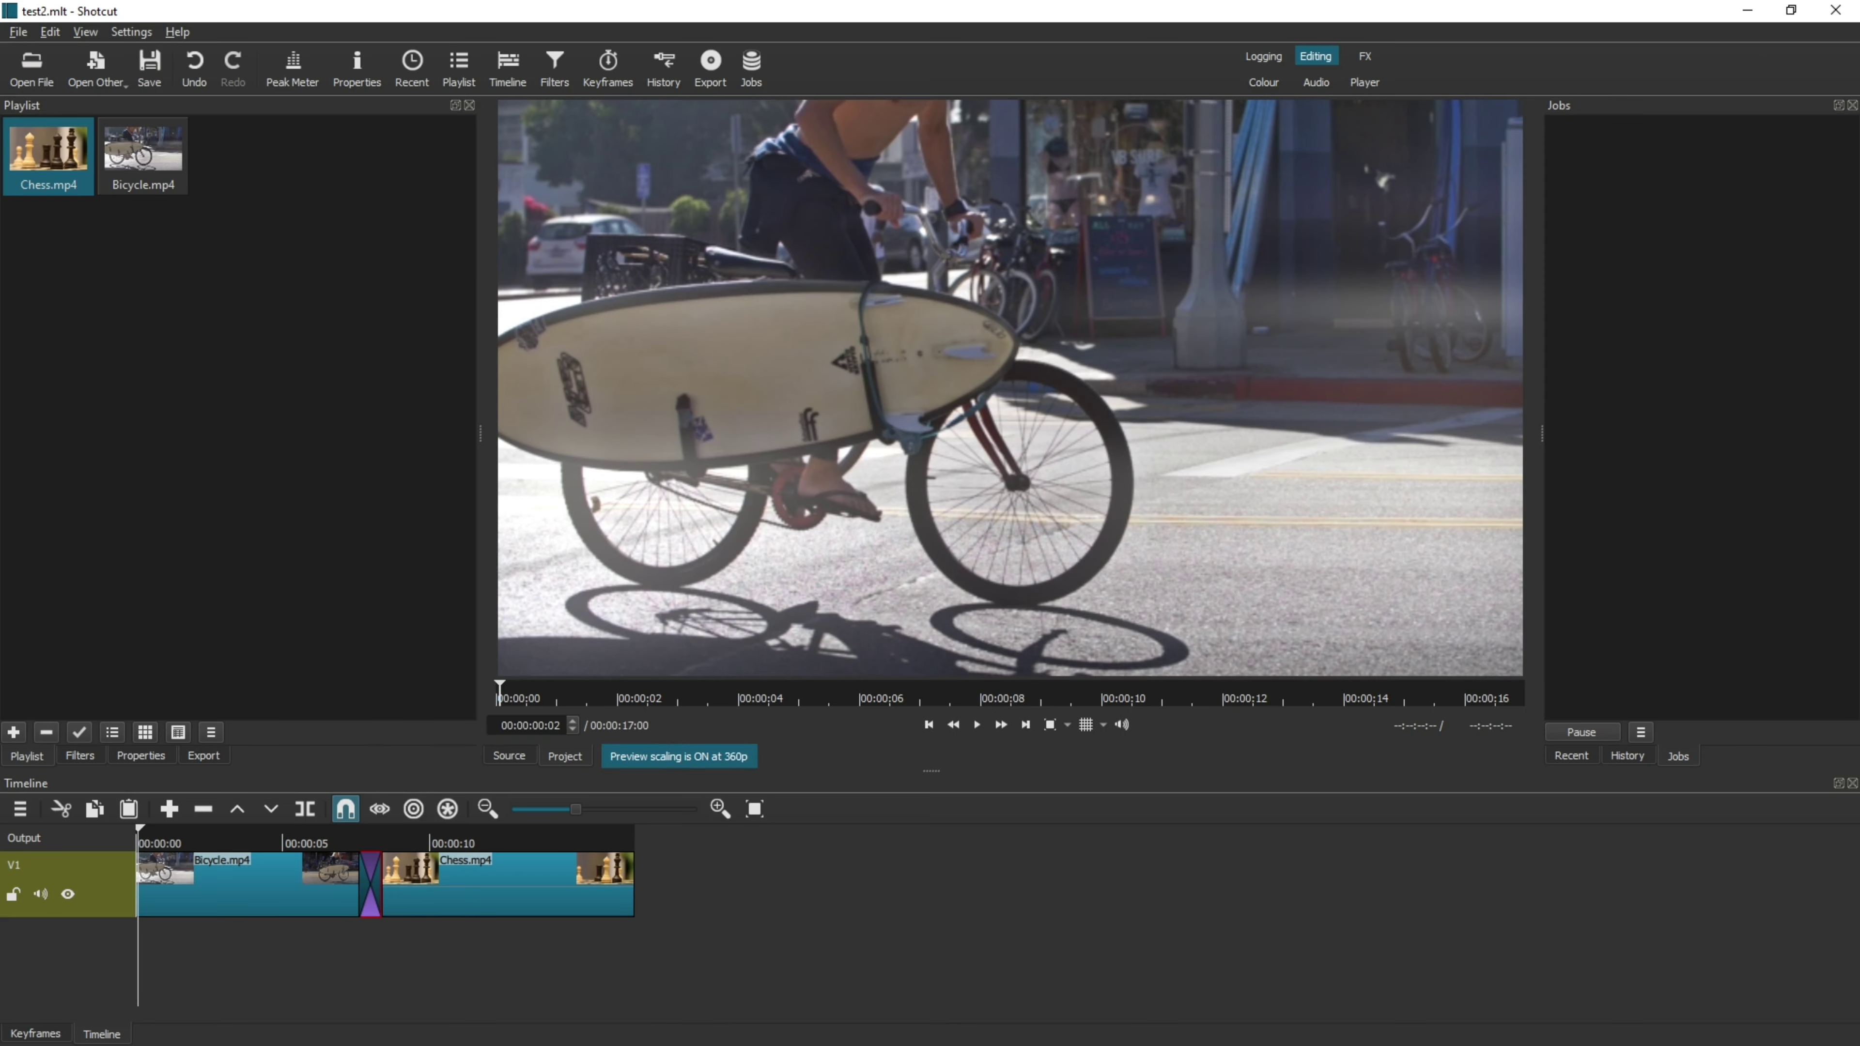
pyautogui.hotkey('alt', 'Tab')
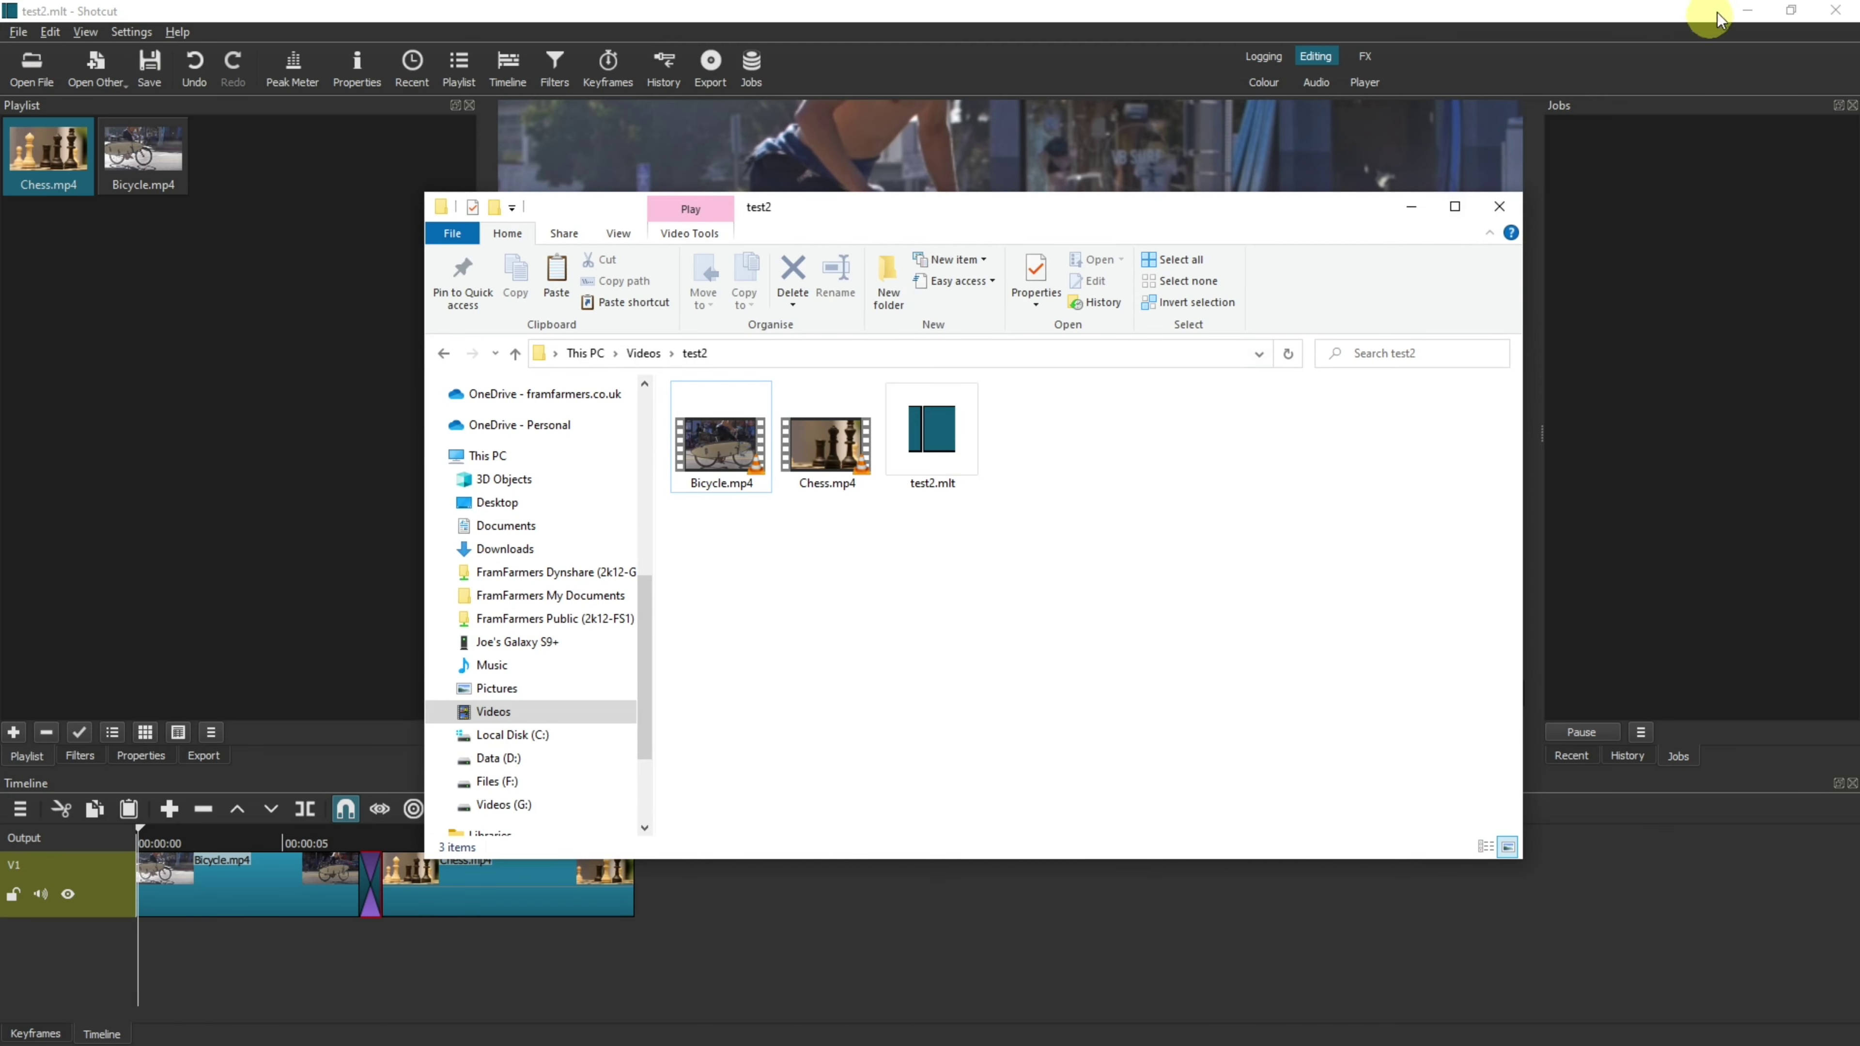
# Restart Shotcut and reopen test2.mlt from Recent Projects.
pyautogui.click(1836, 10)
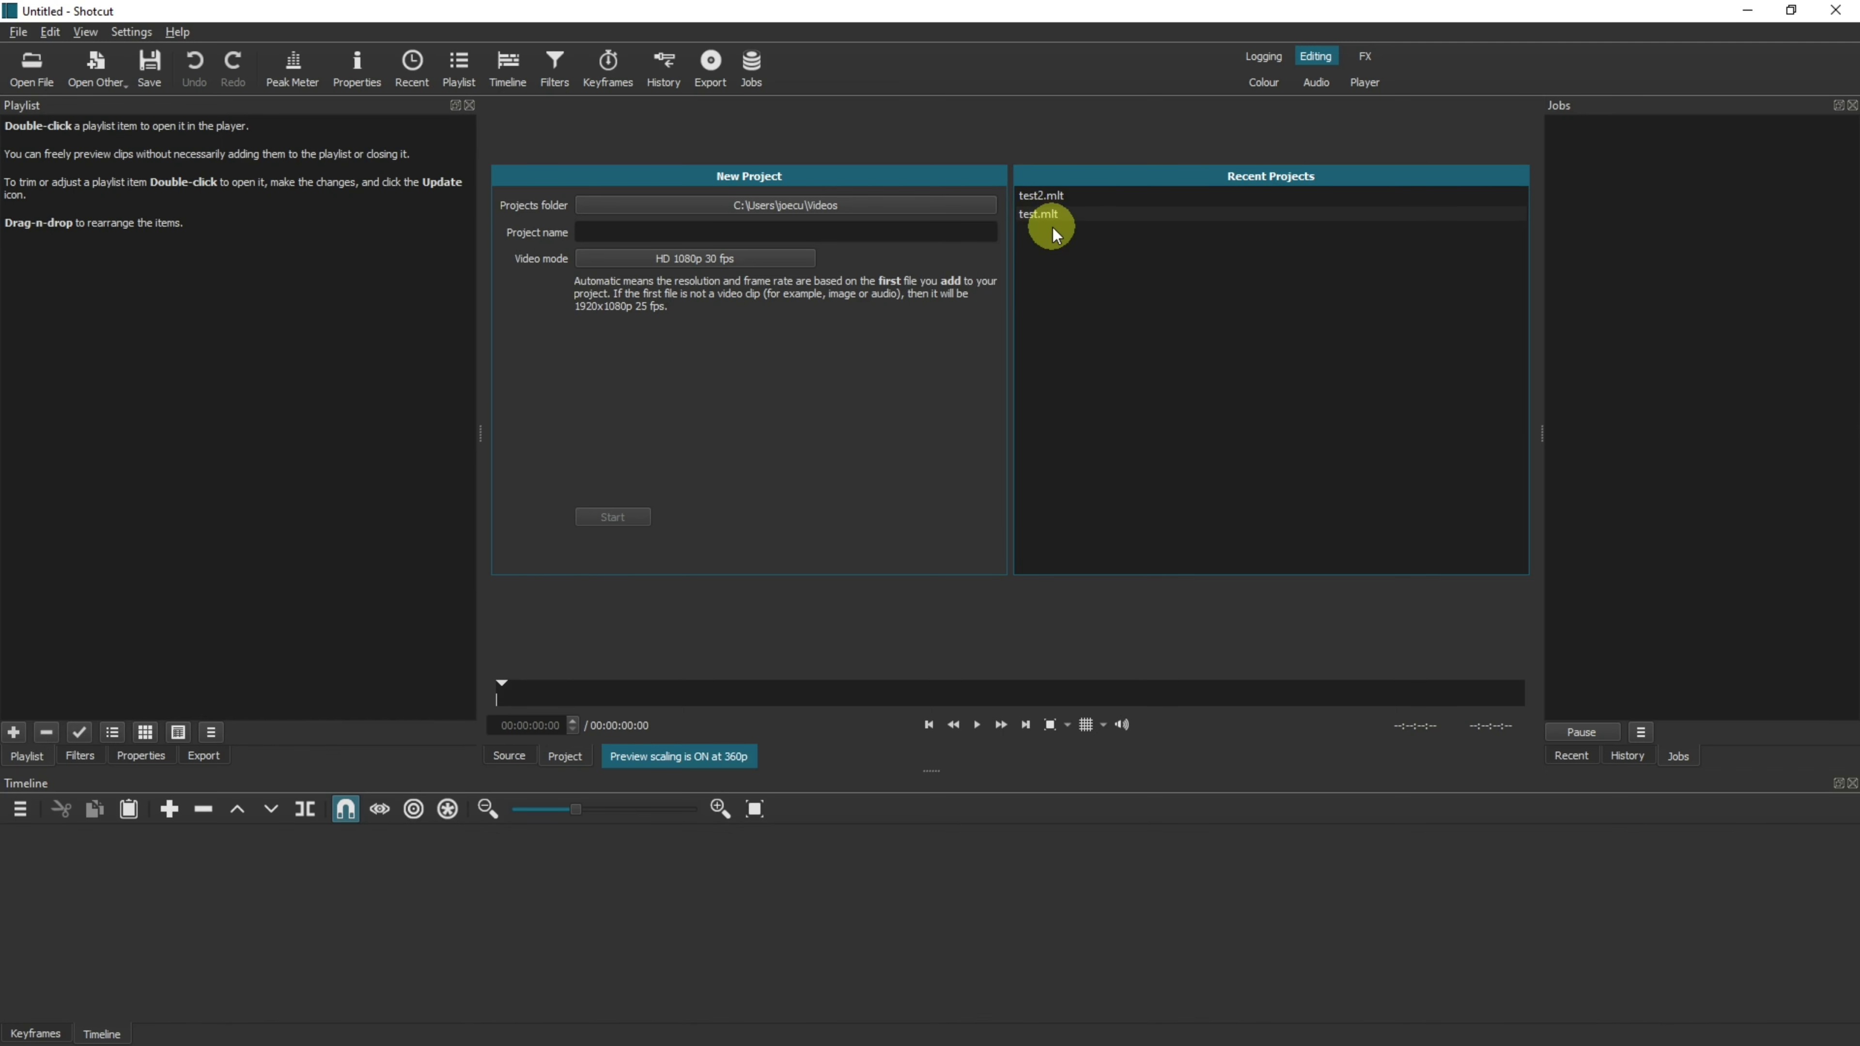
pyautogui.click(1046, 194)
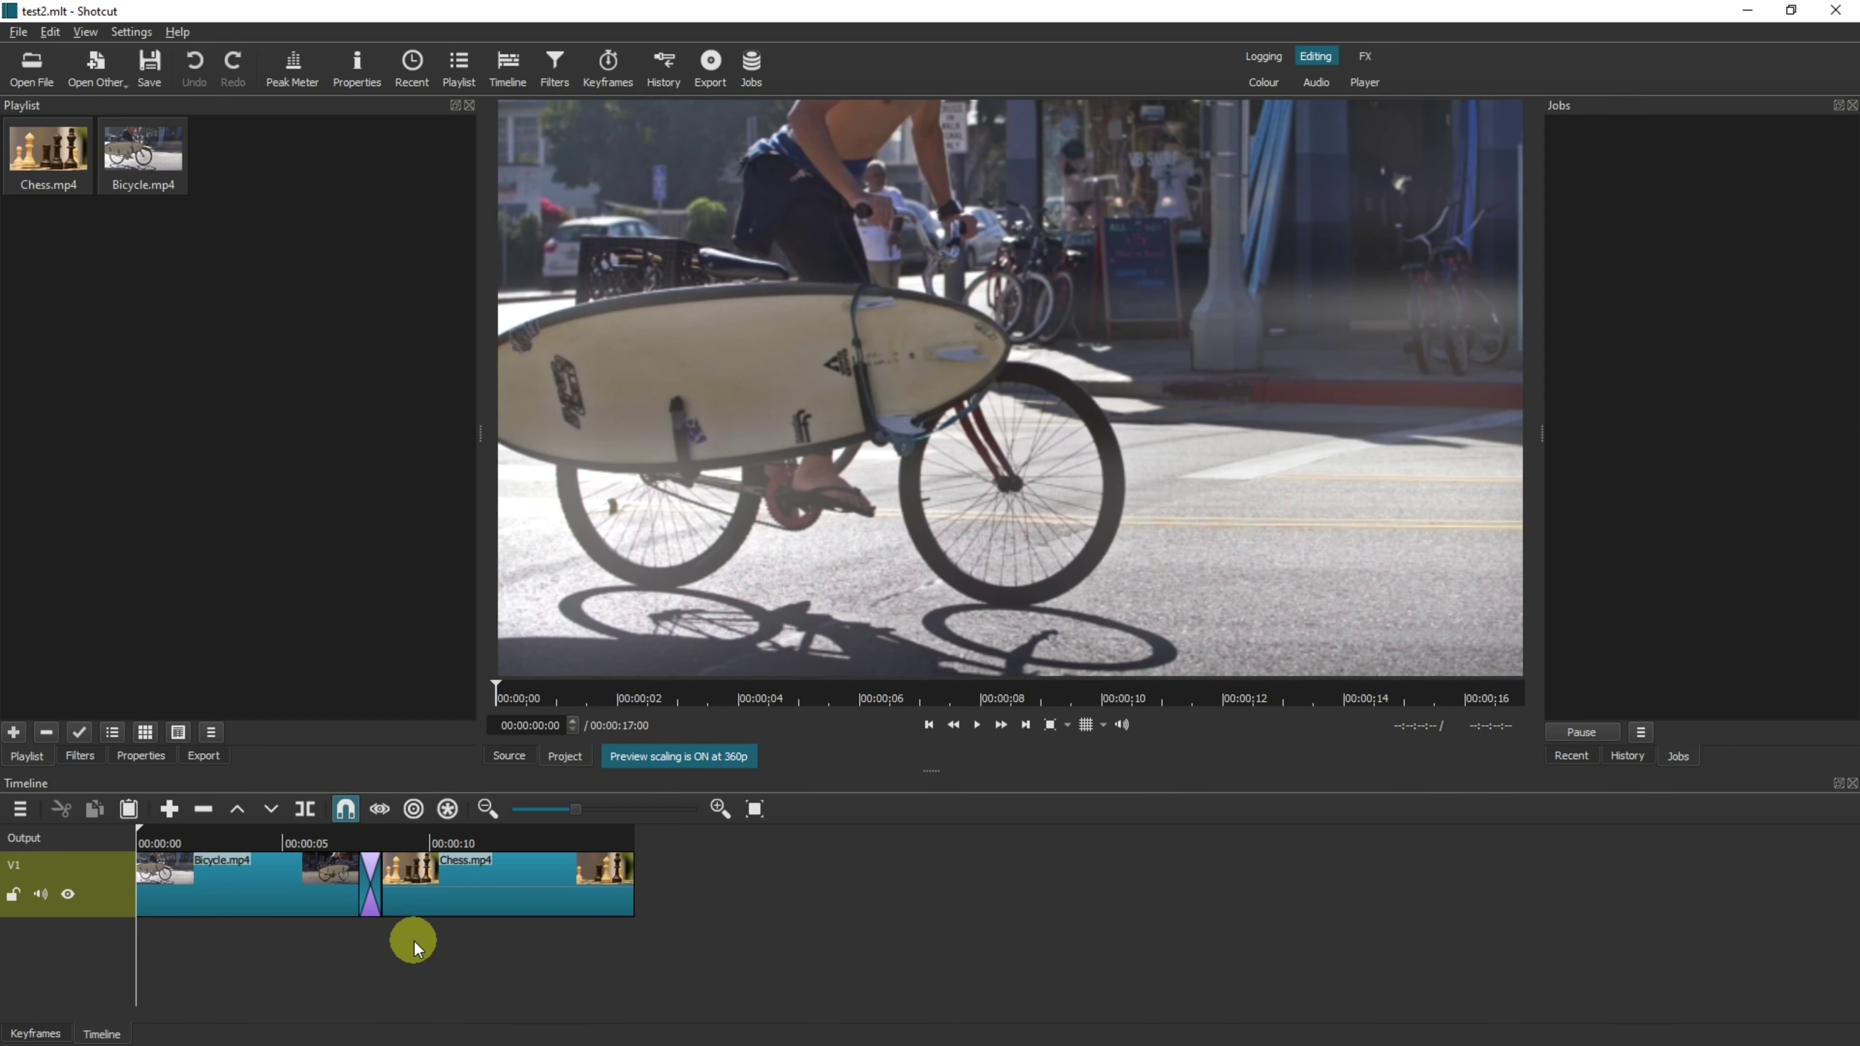
# Delete the test2 folder from Videos, closing Shotcut so the deletion succeeds.
pyautogui.hotkey('alt', 'Tab')
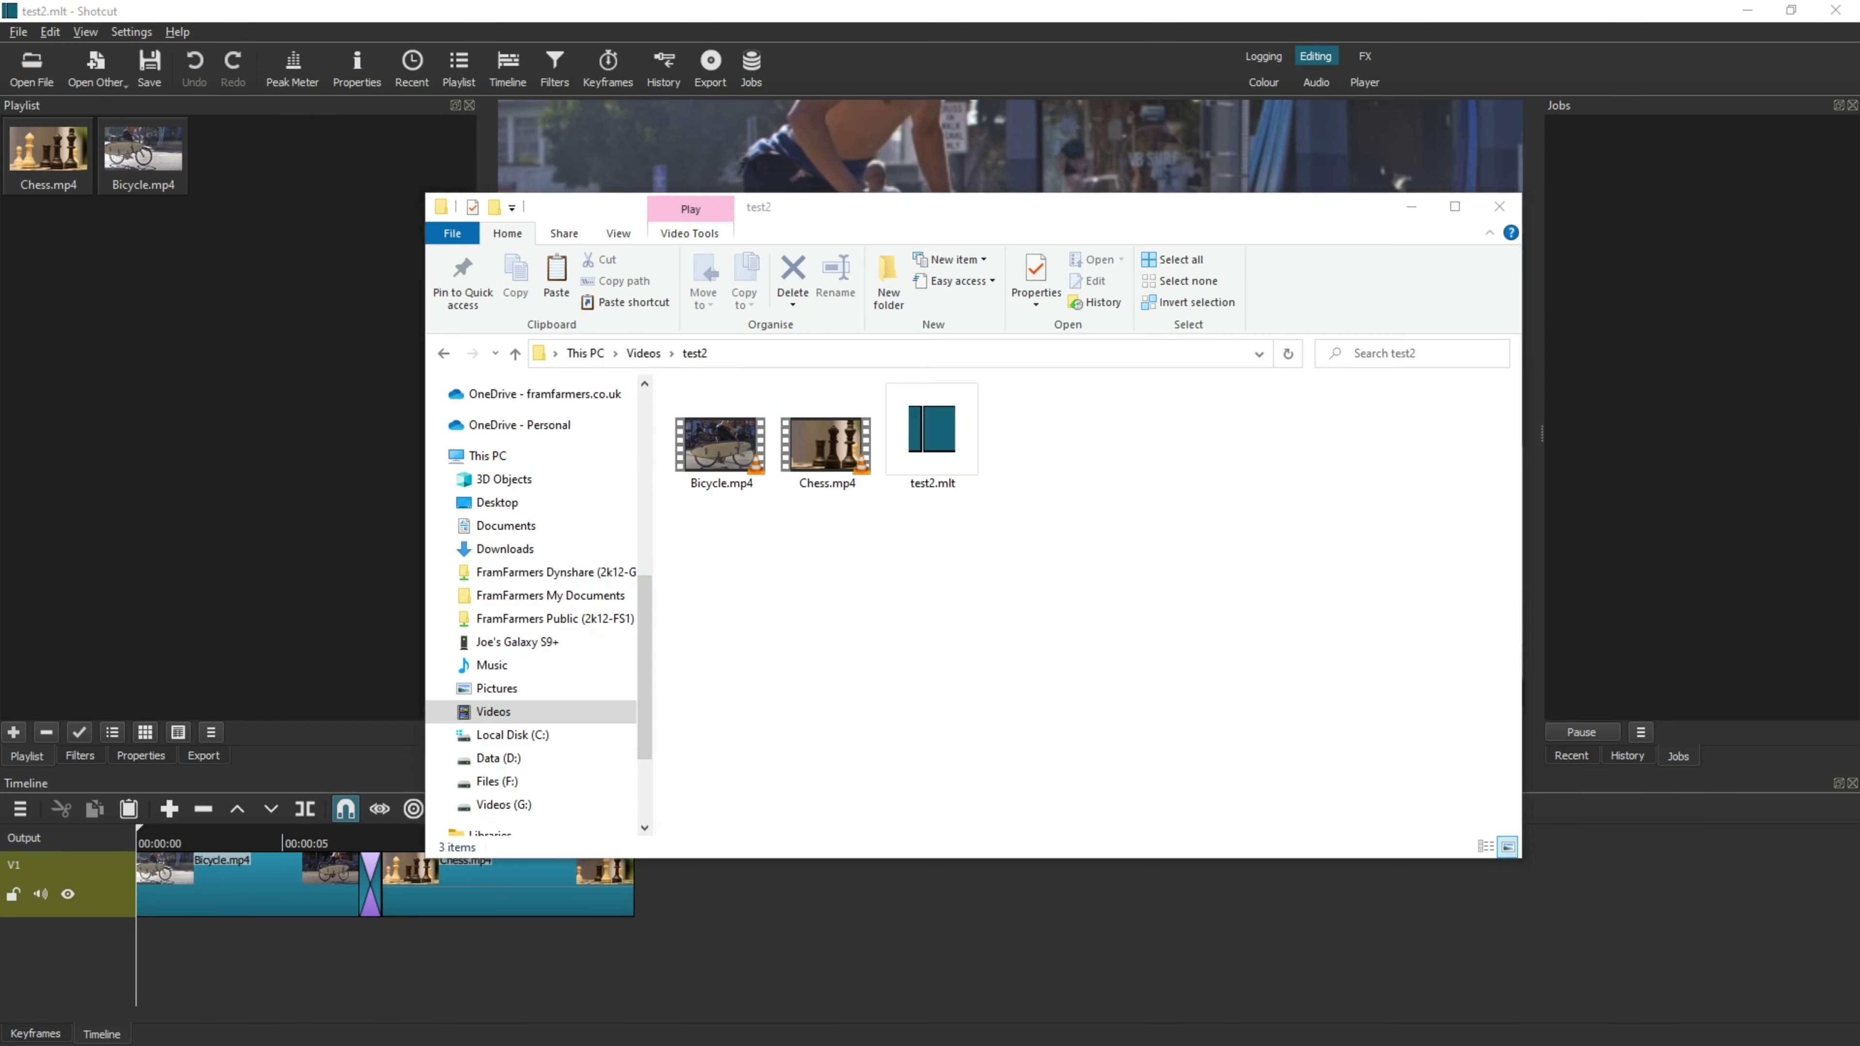
pyautogui.click(445, 355)
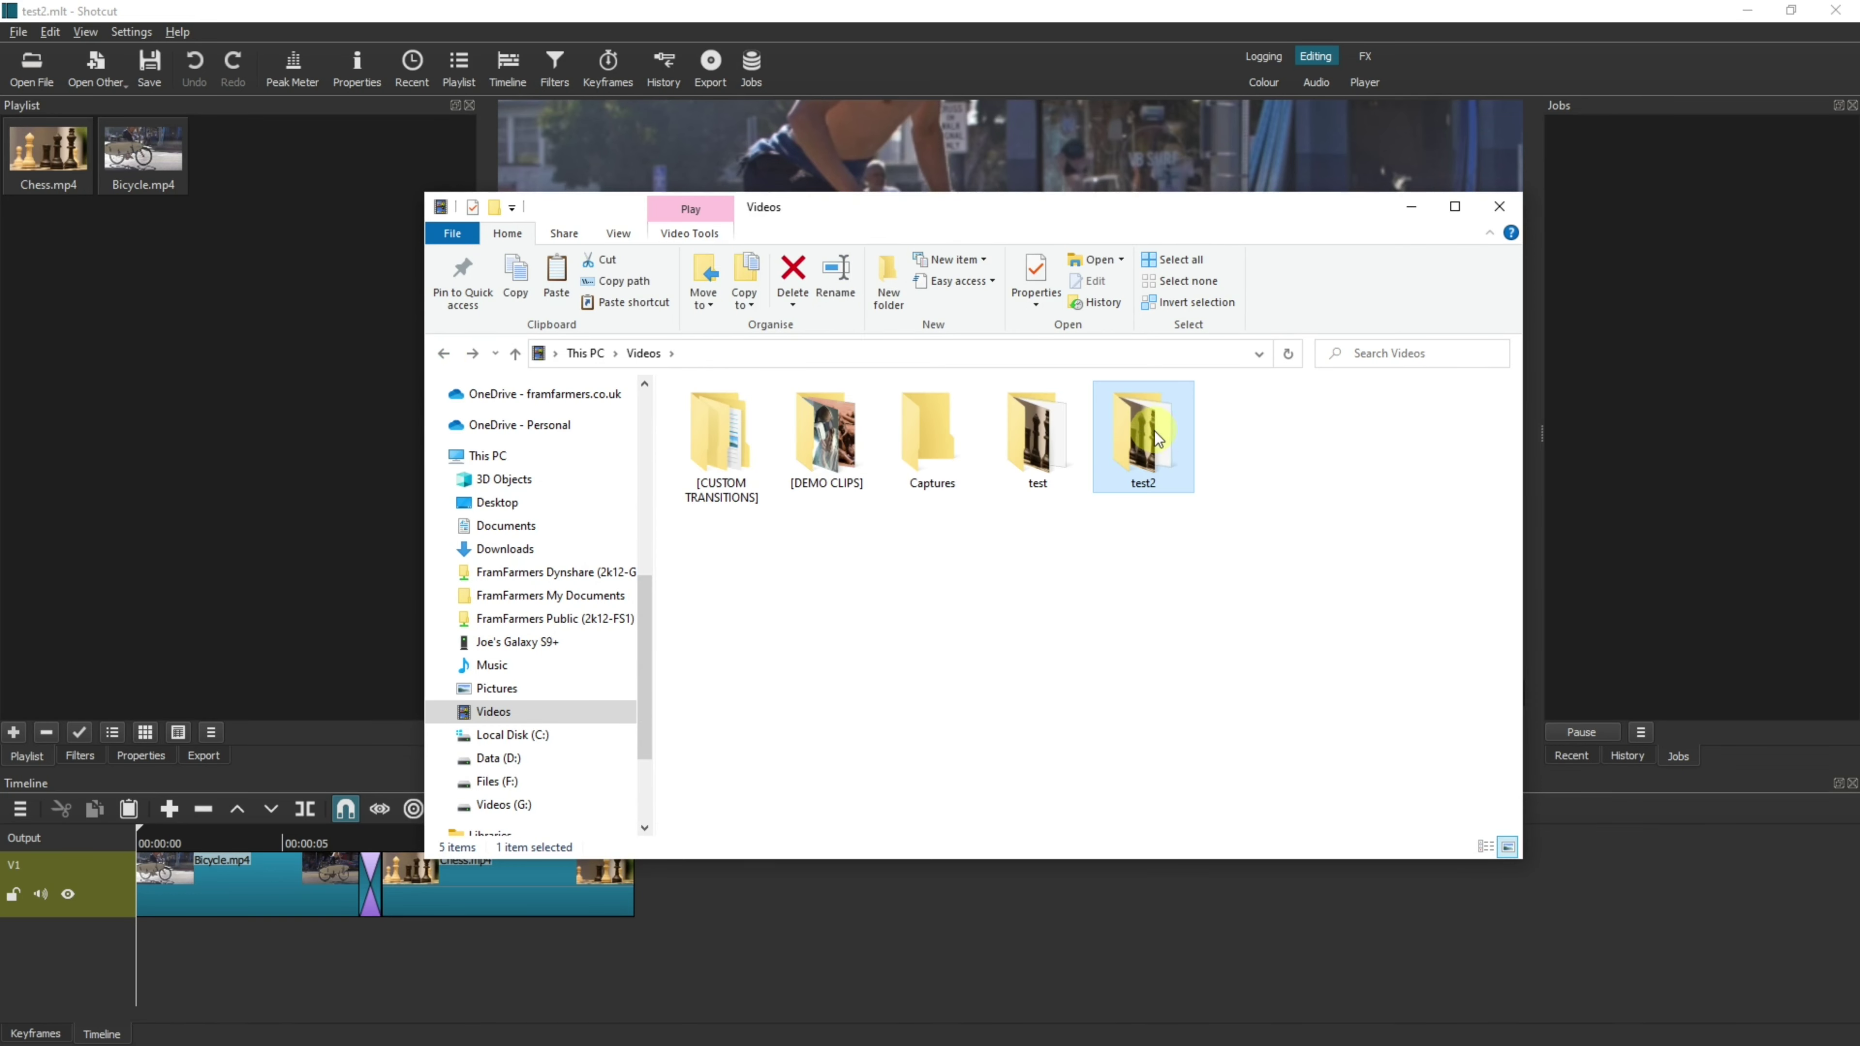
pyautogui.press('Delete')
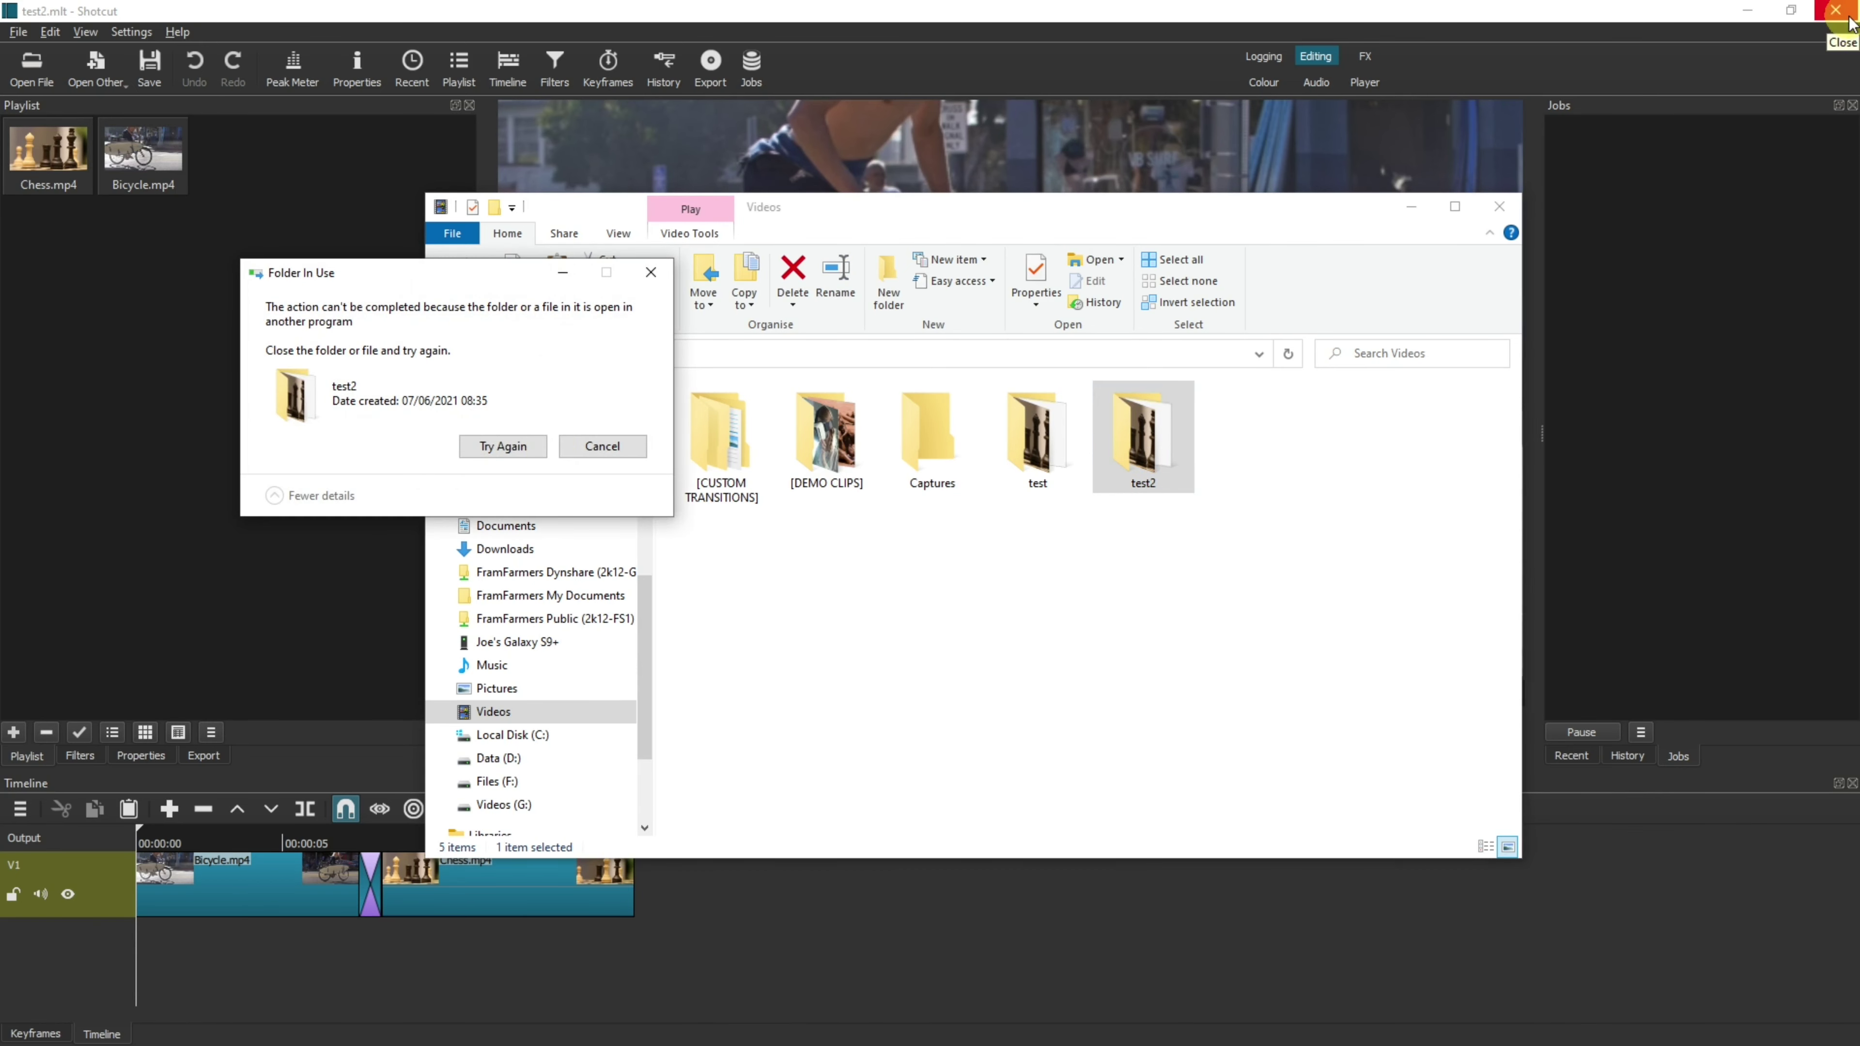
pyautogui.click(1850, 22)
pyautogui.click(508, 454)
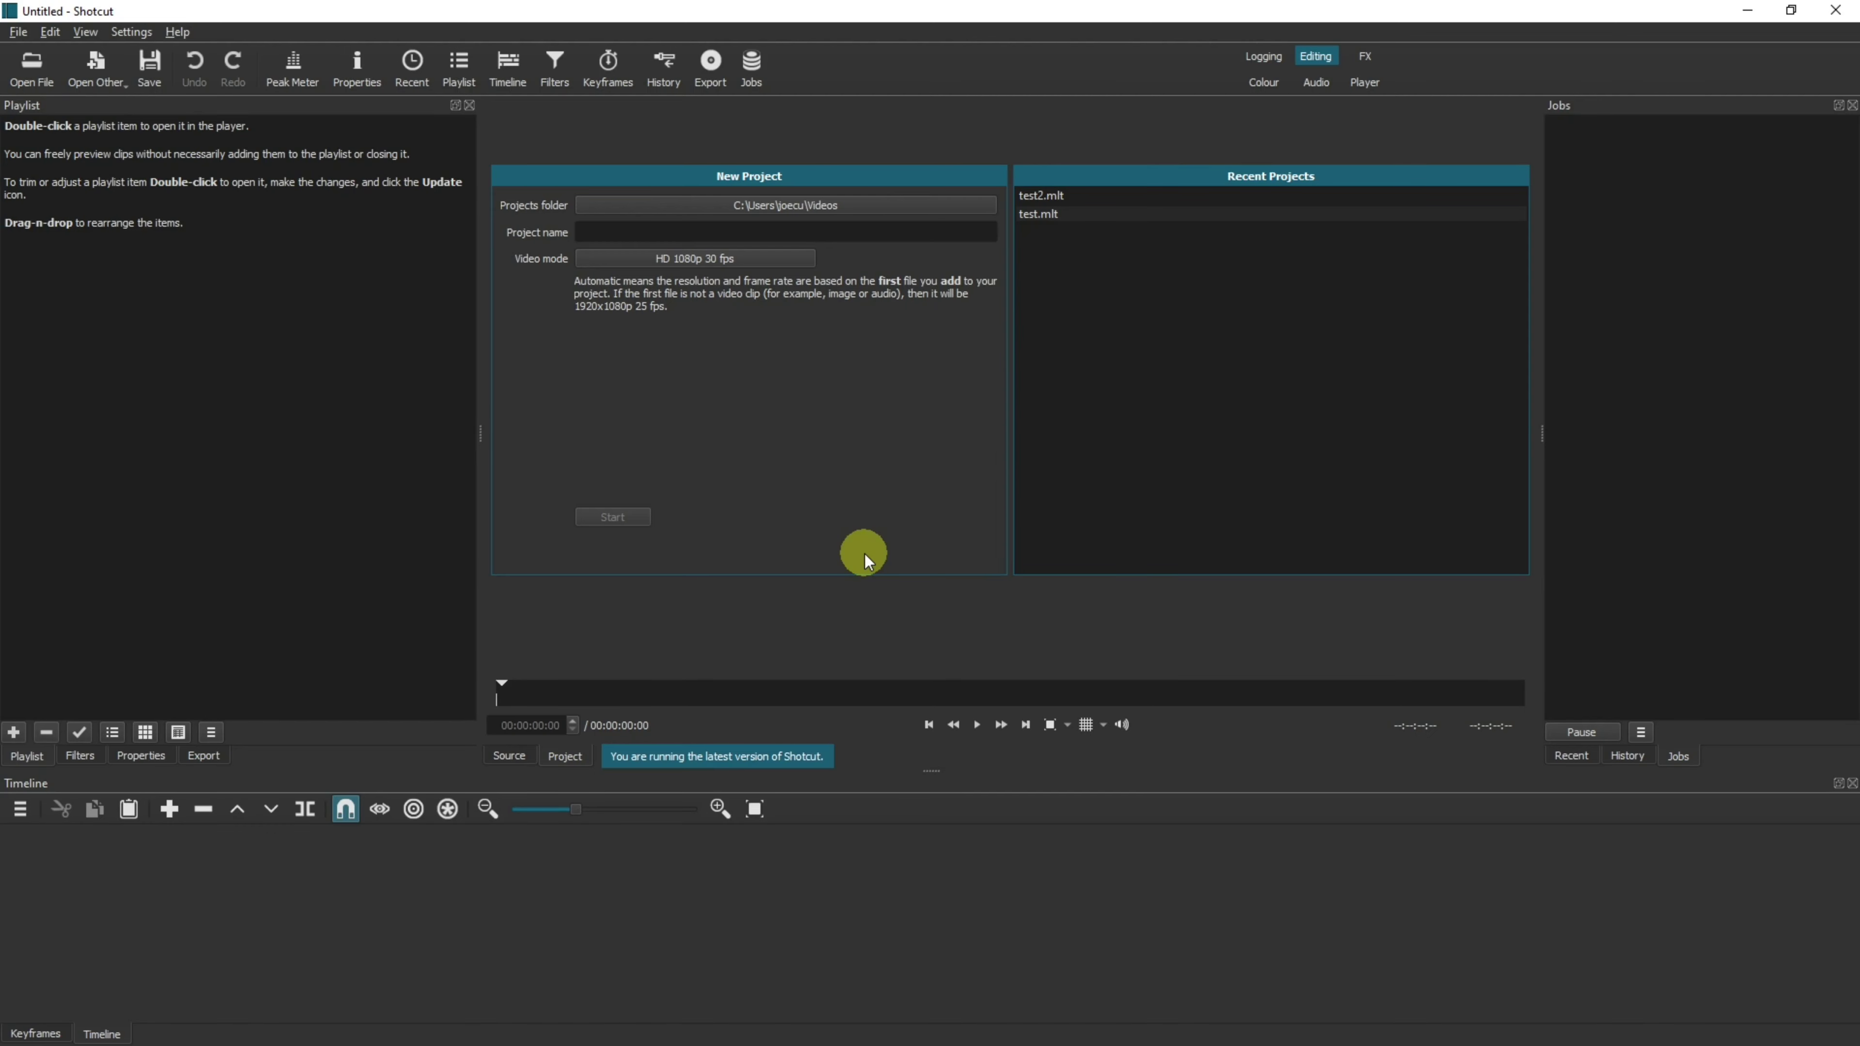
# Try reopening the deleted test2.mlt, then enable Clear Recent on Exit and close Shotcut.
pyautogui.click(1049, 200)
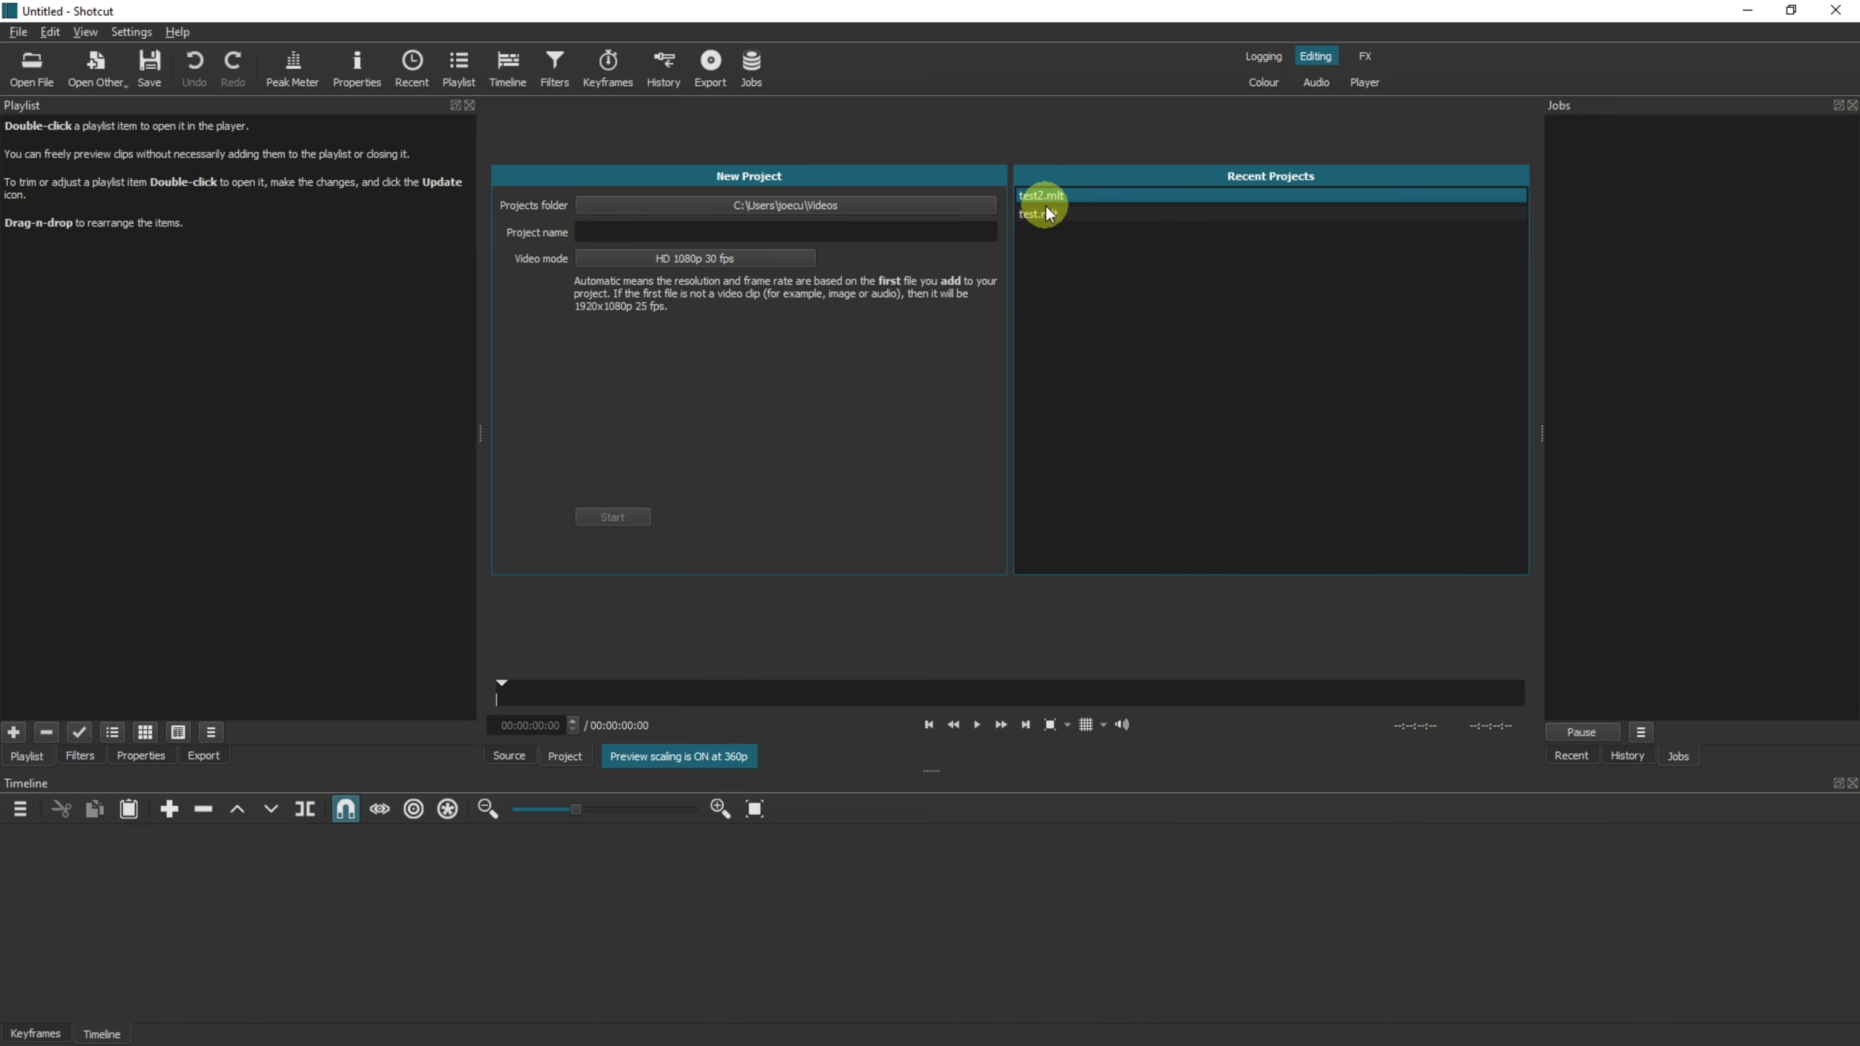
pyautogui.click(130, 34)
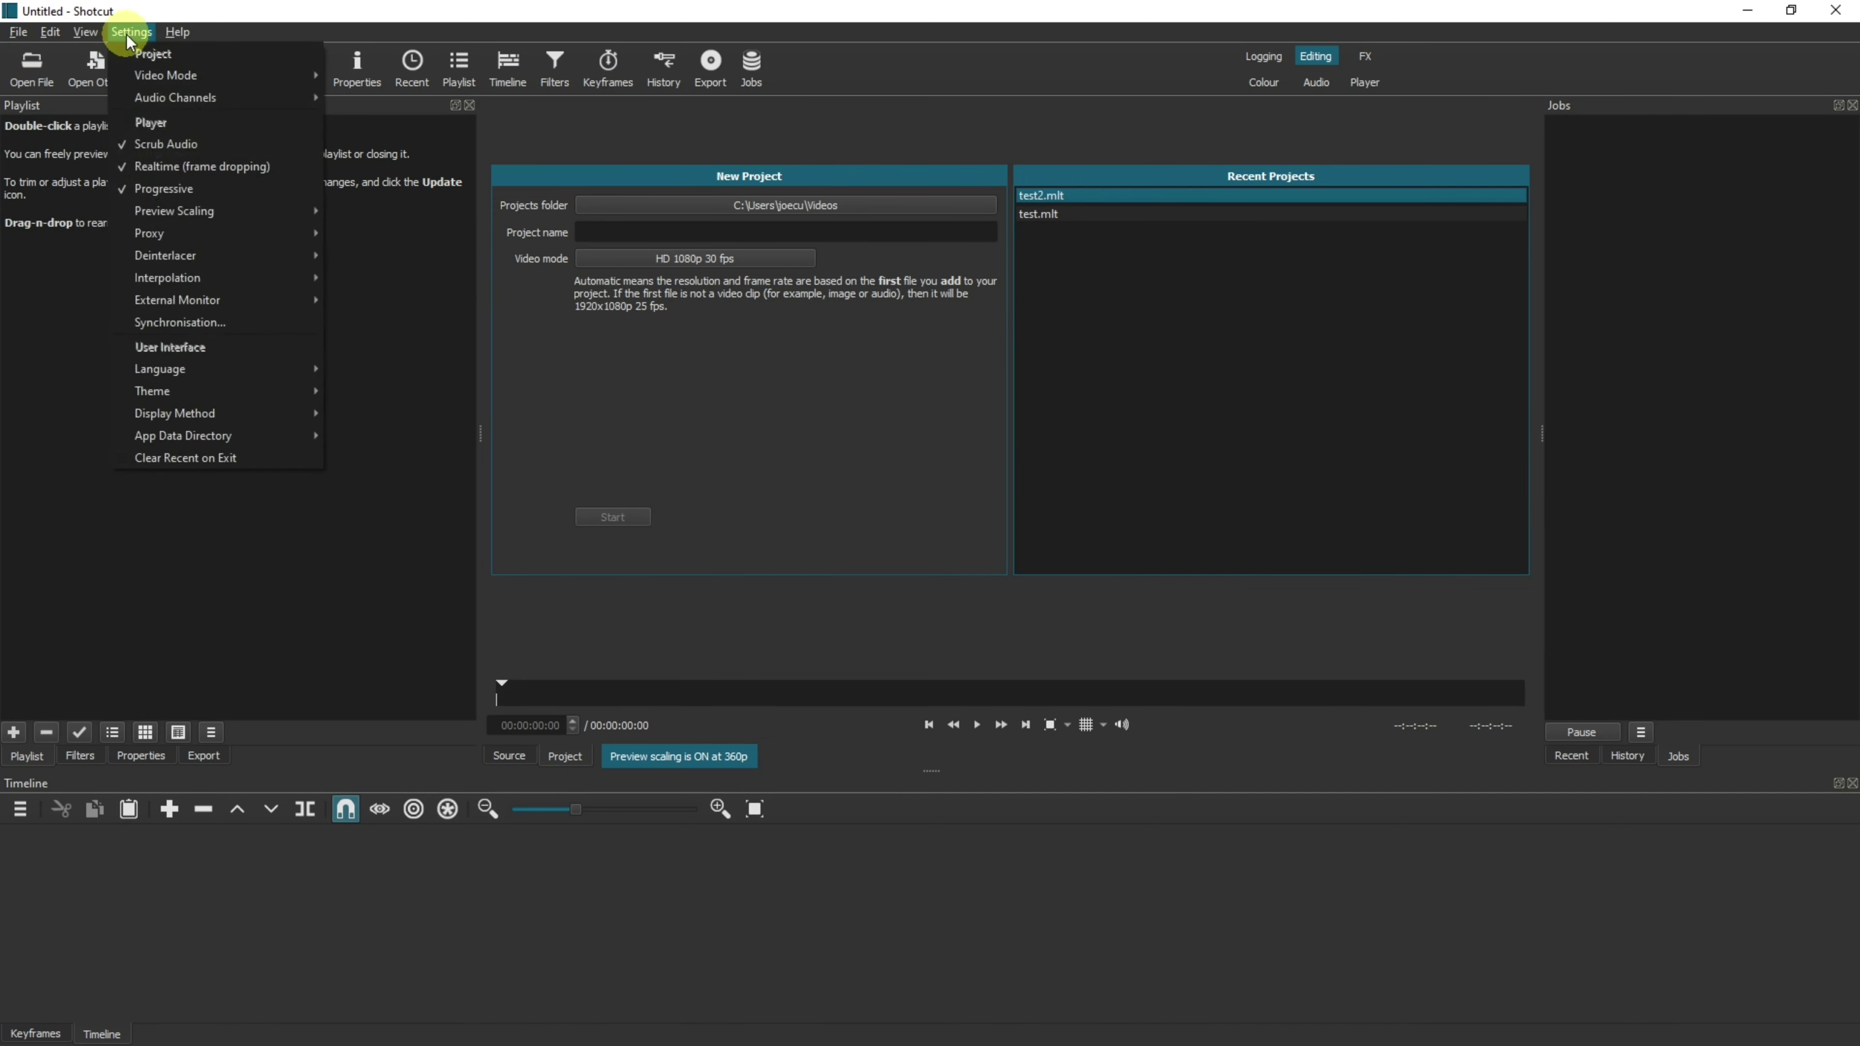
pyautogui.click(188, 459)
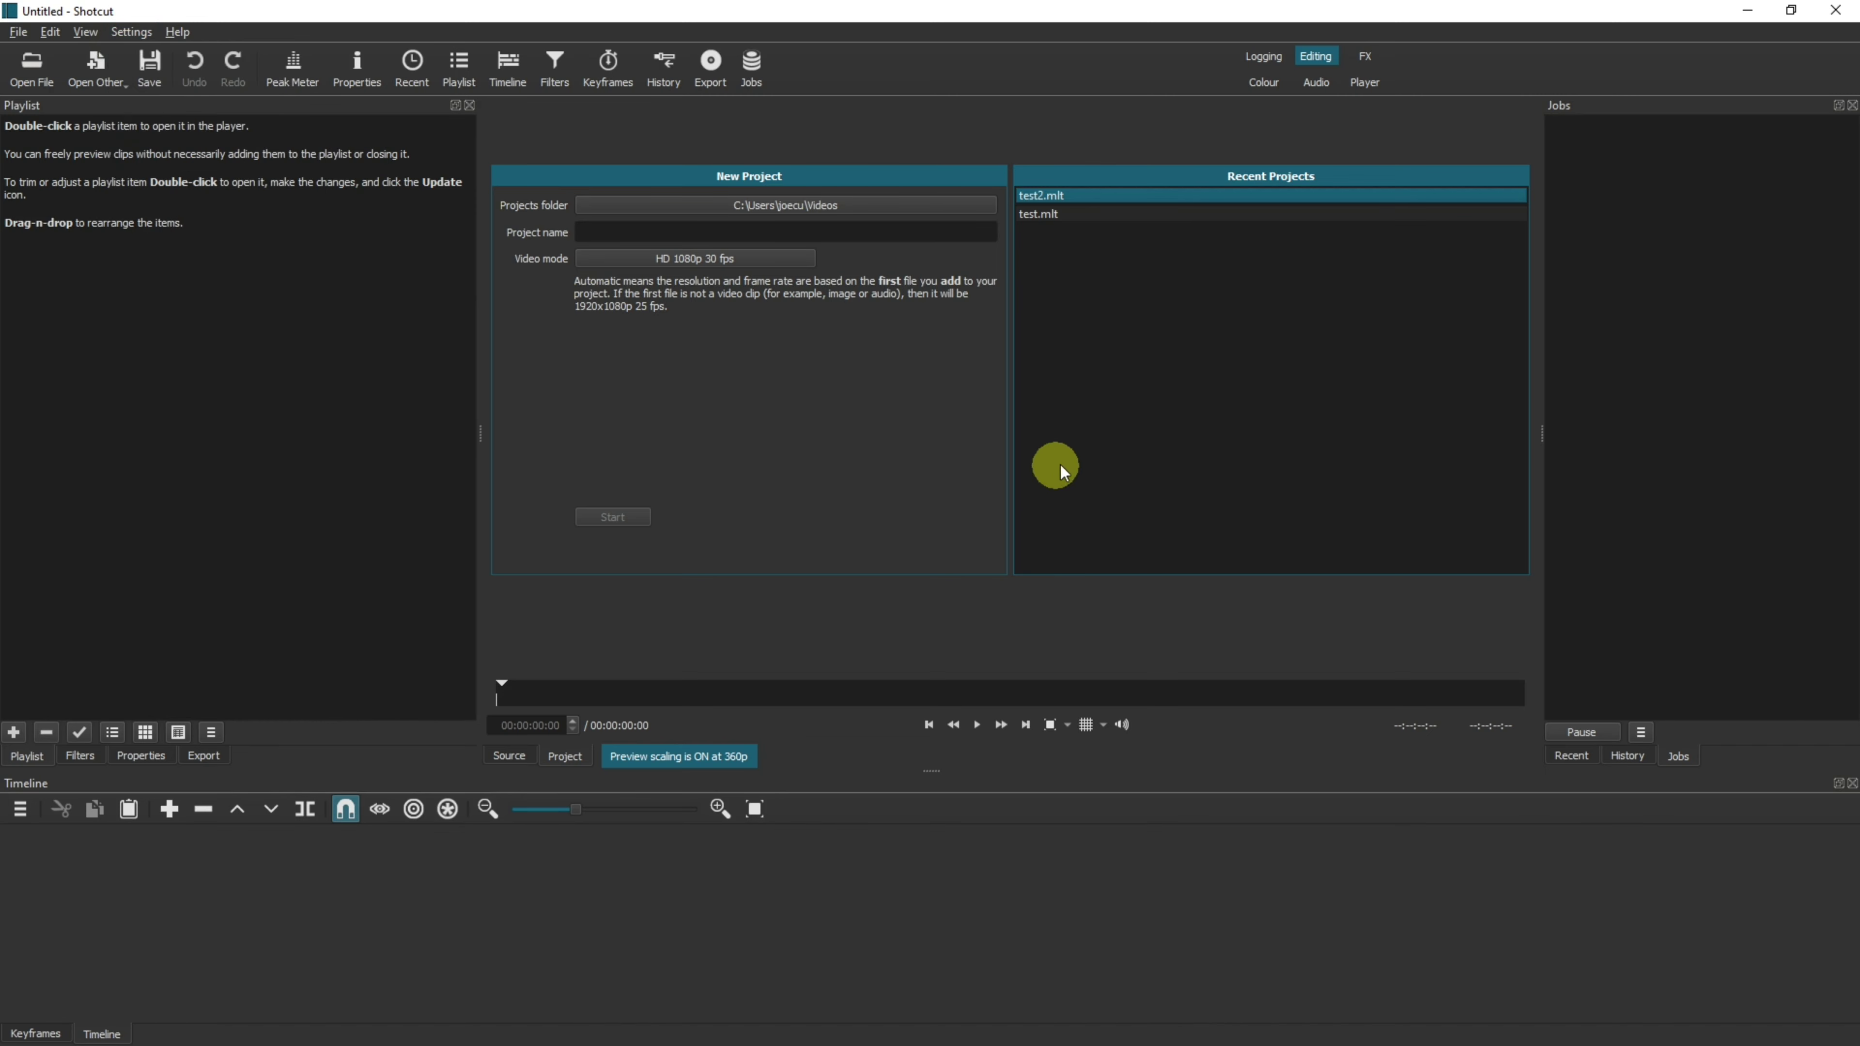
pyautogui.click(1835, 10)
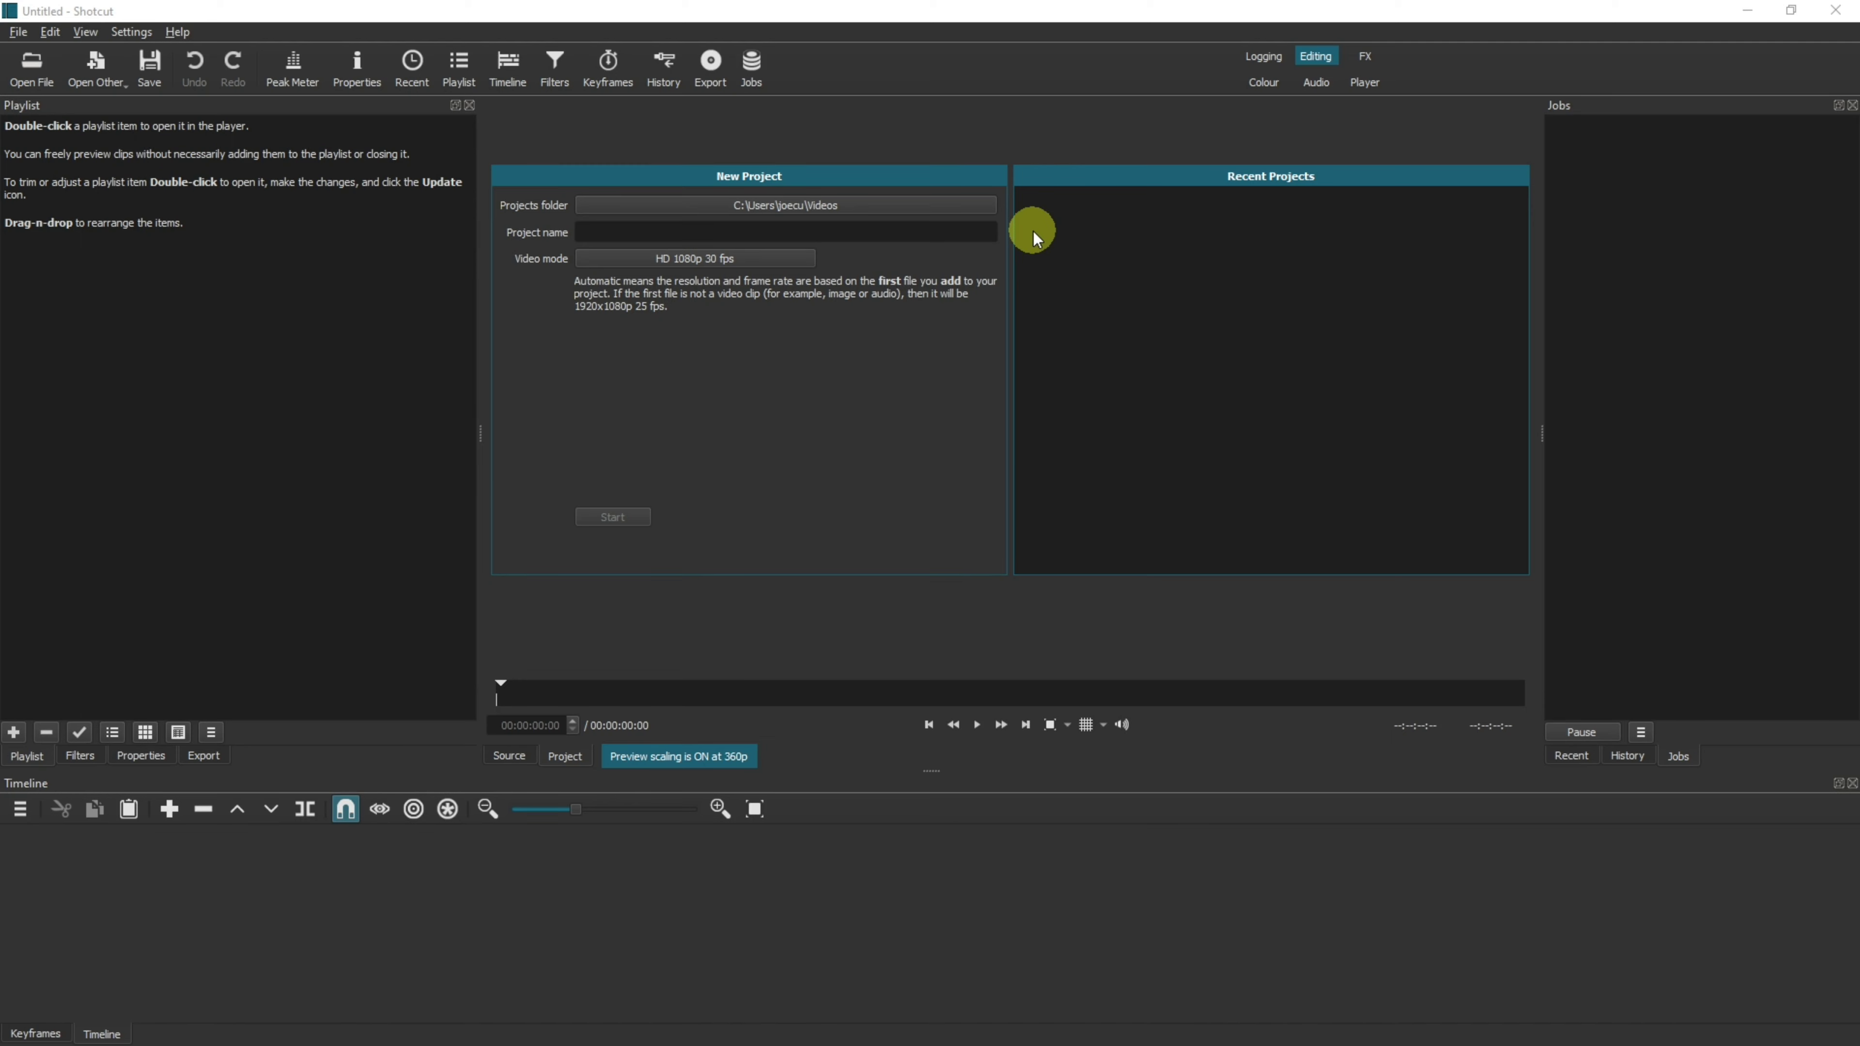
# Uncheck Clear Recent on Exit in the Settings menu.
pyautogui.click(128, 33)
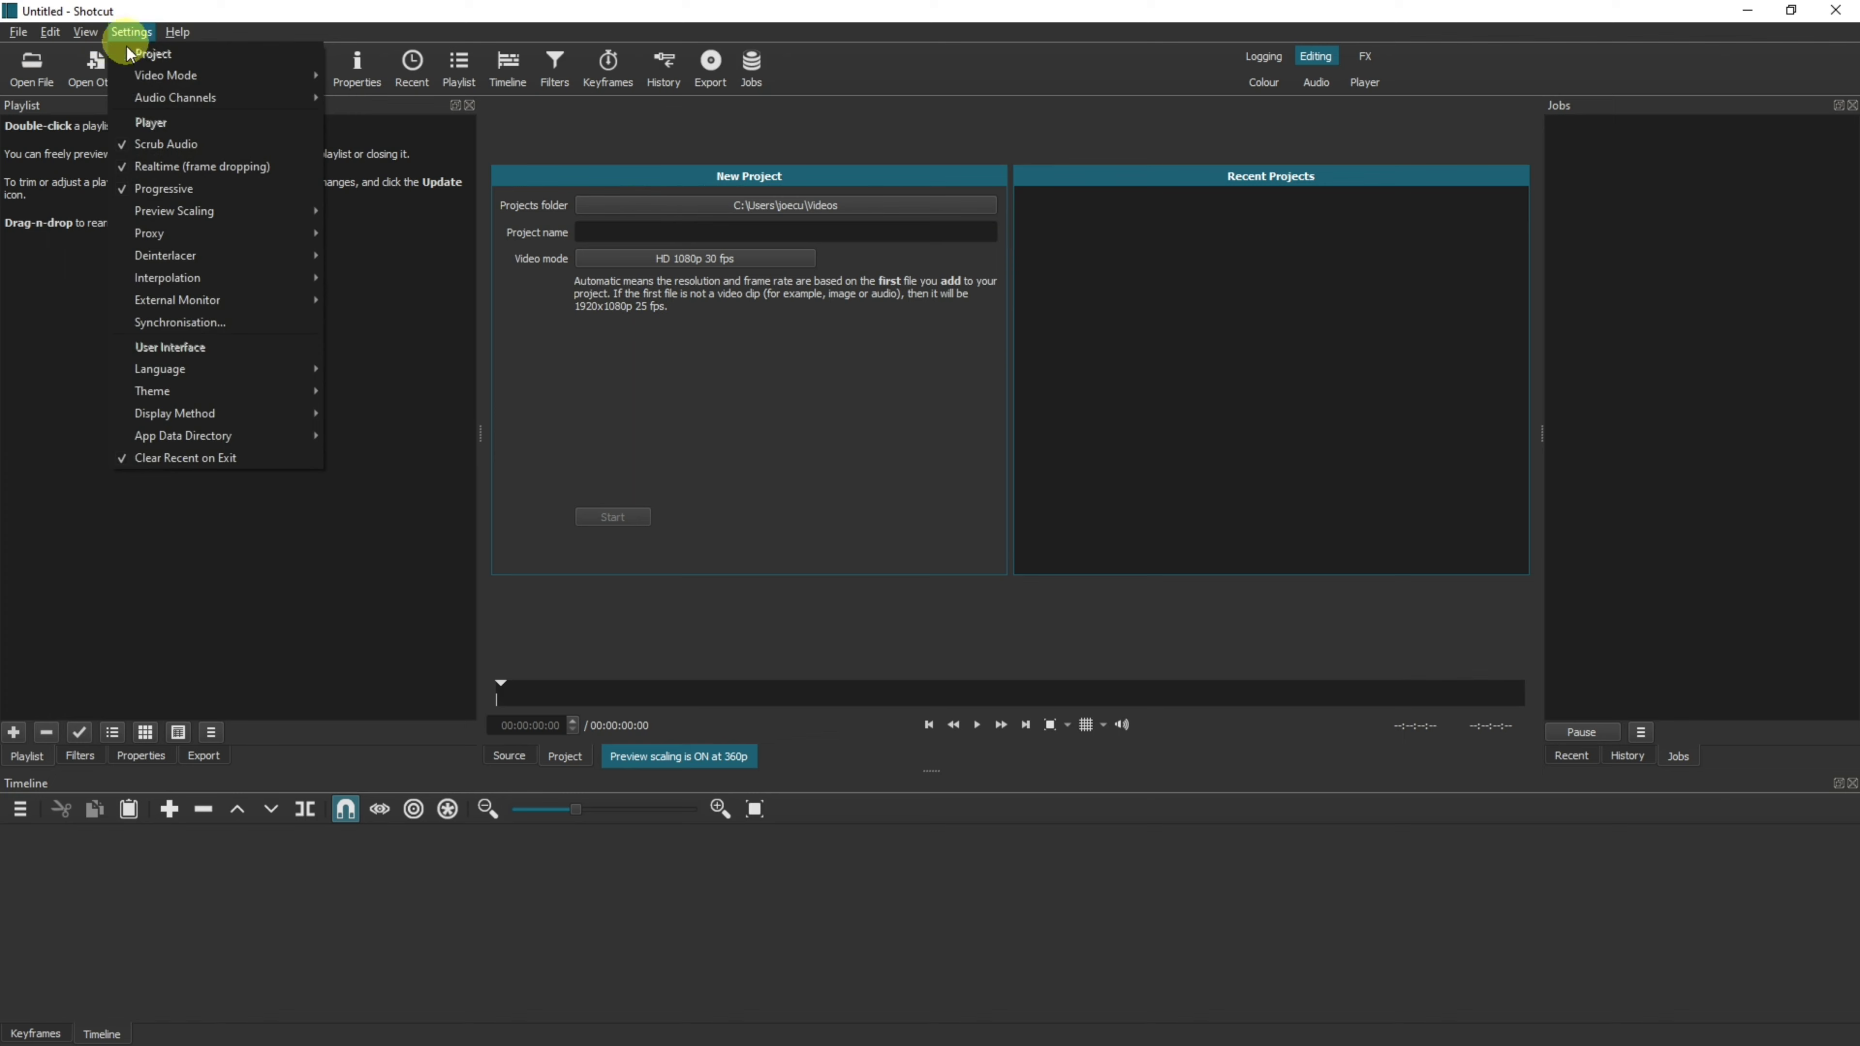
pyautogui.click(187, 460)
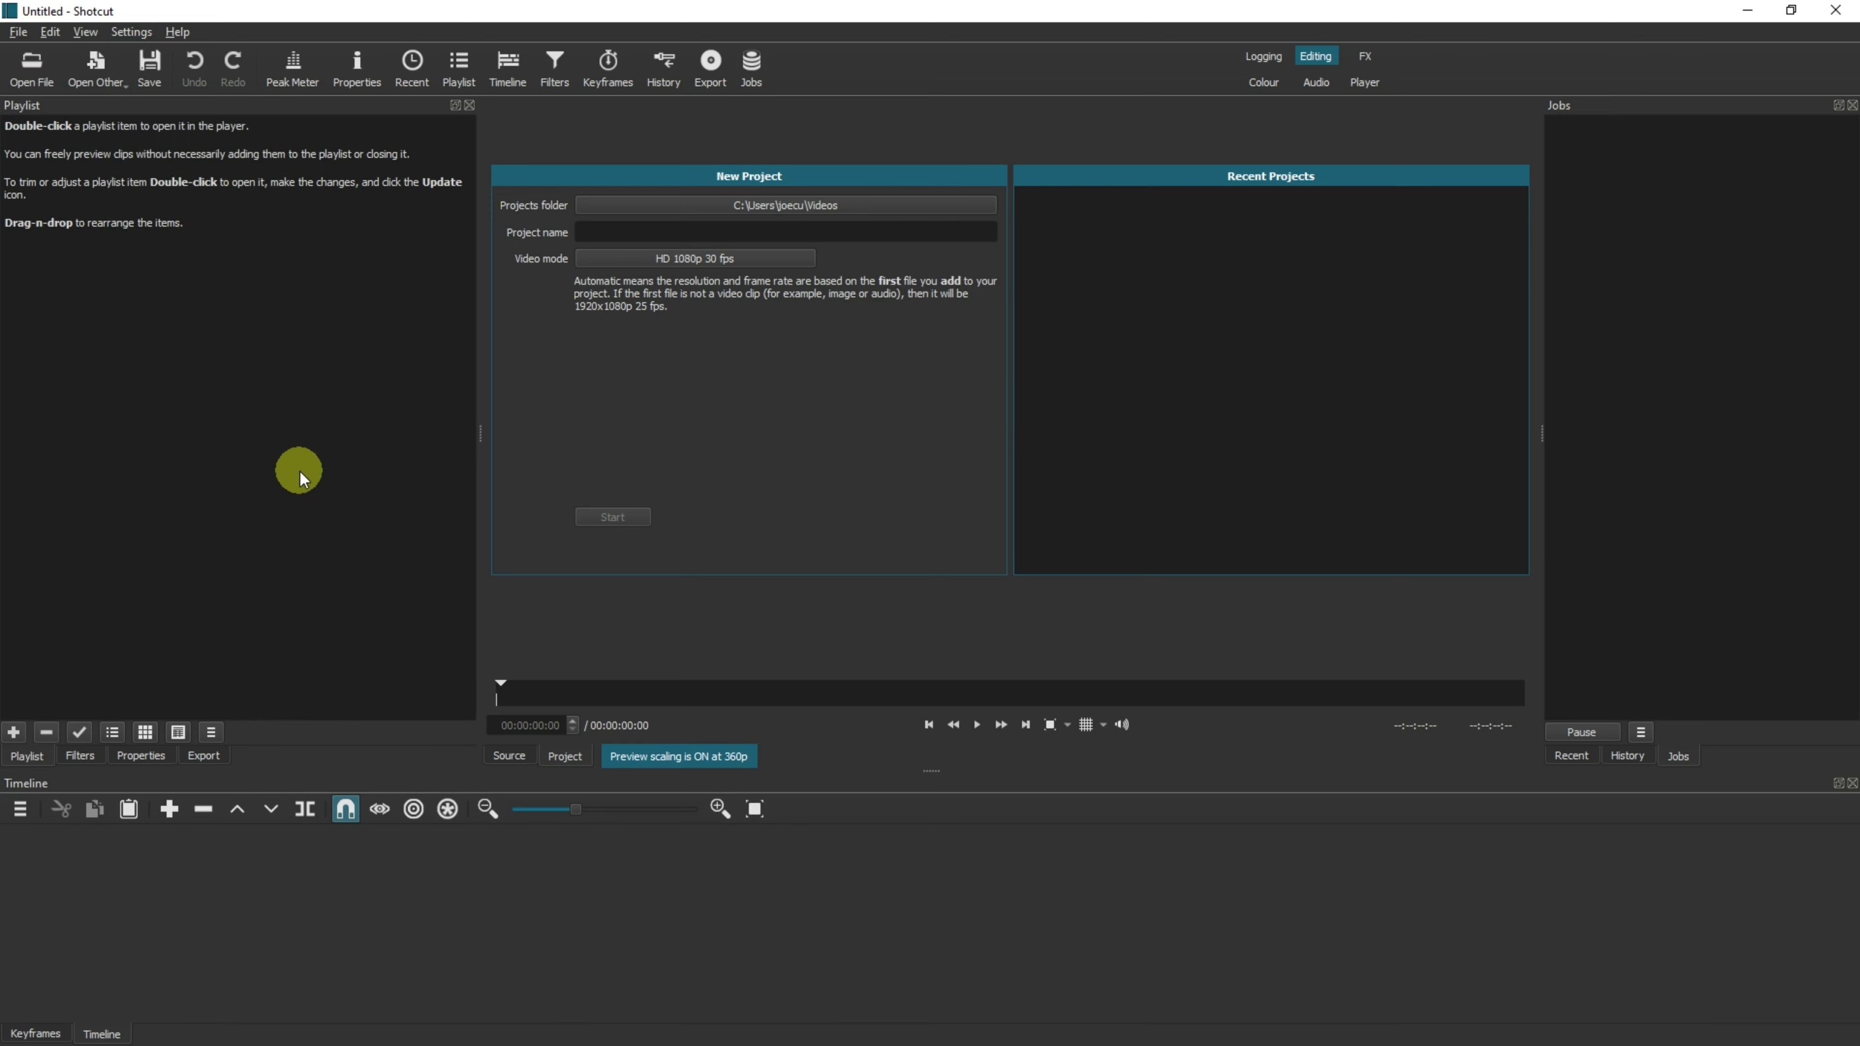
# Open test.mlt through Open File, then close Shotcut.
pyautogui.click(35, 64)
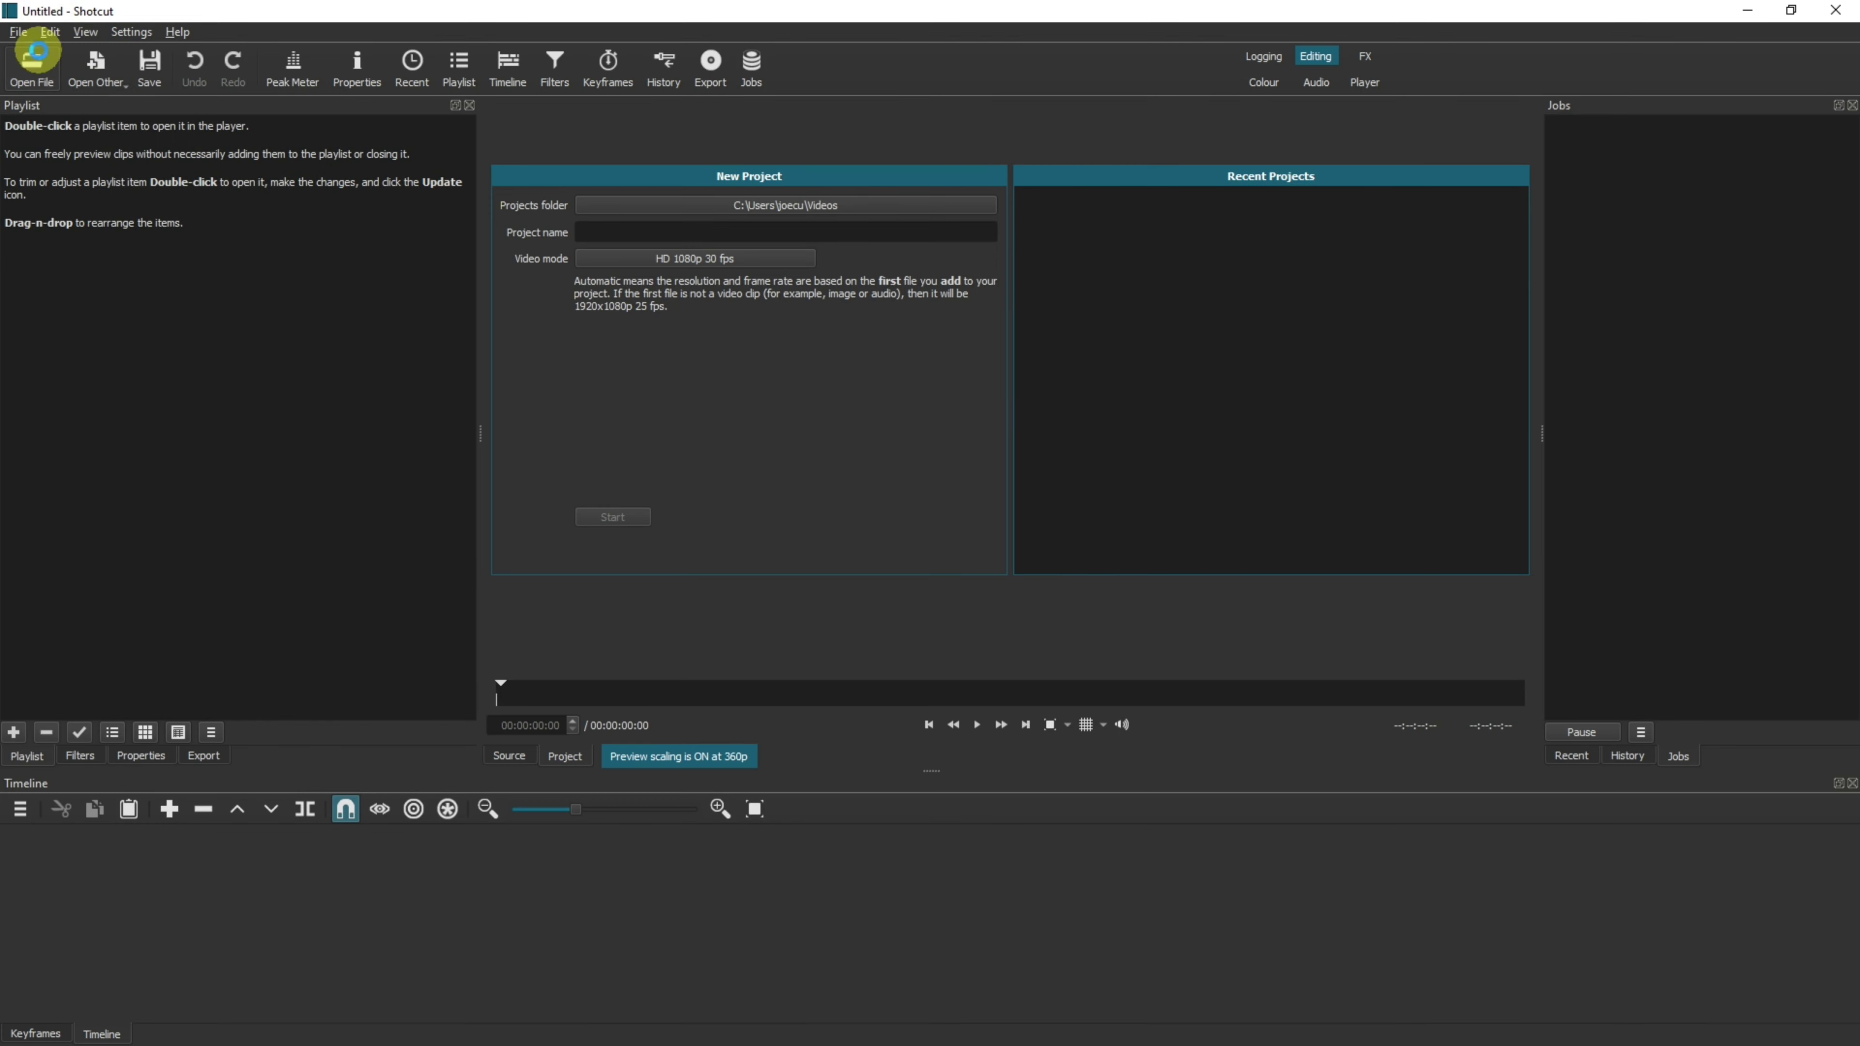
pyautogui.doubleClick(443, 187)
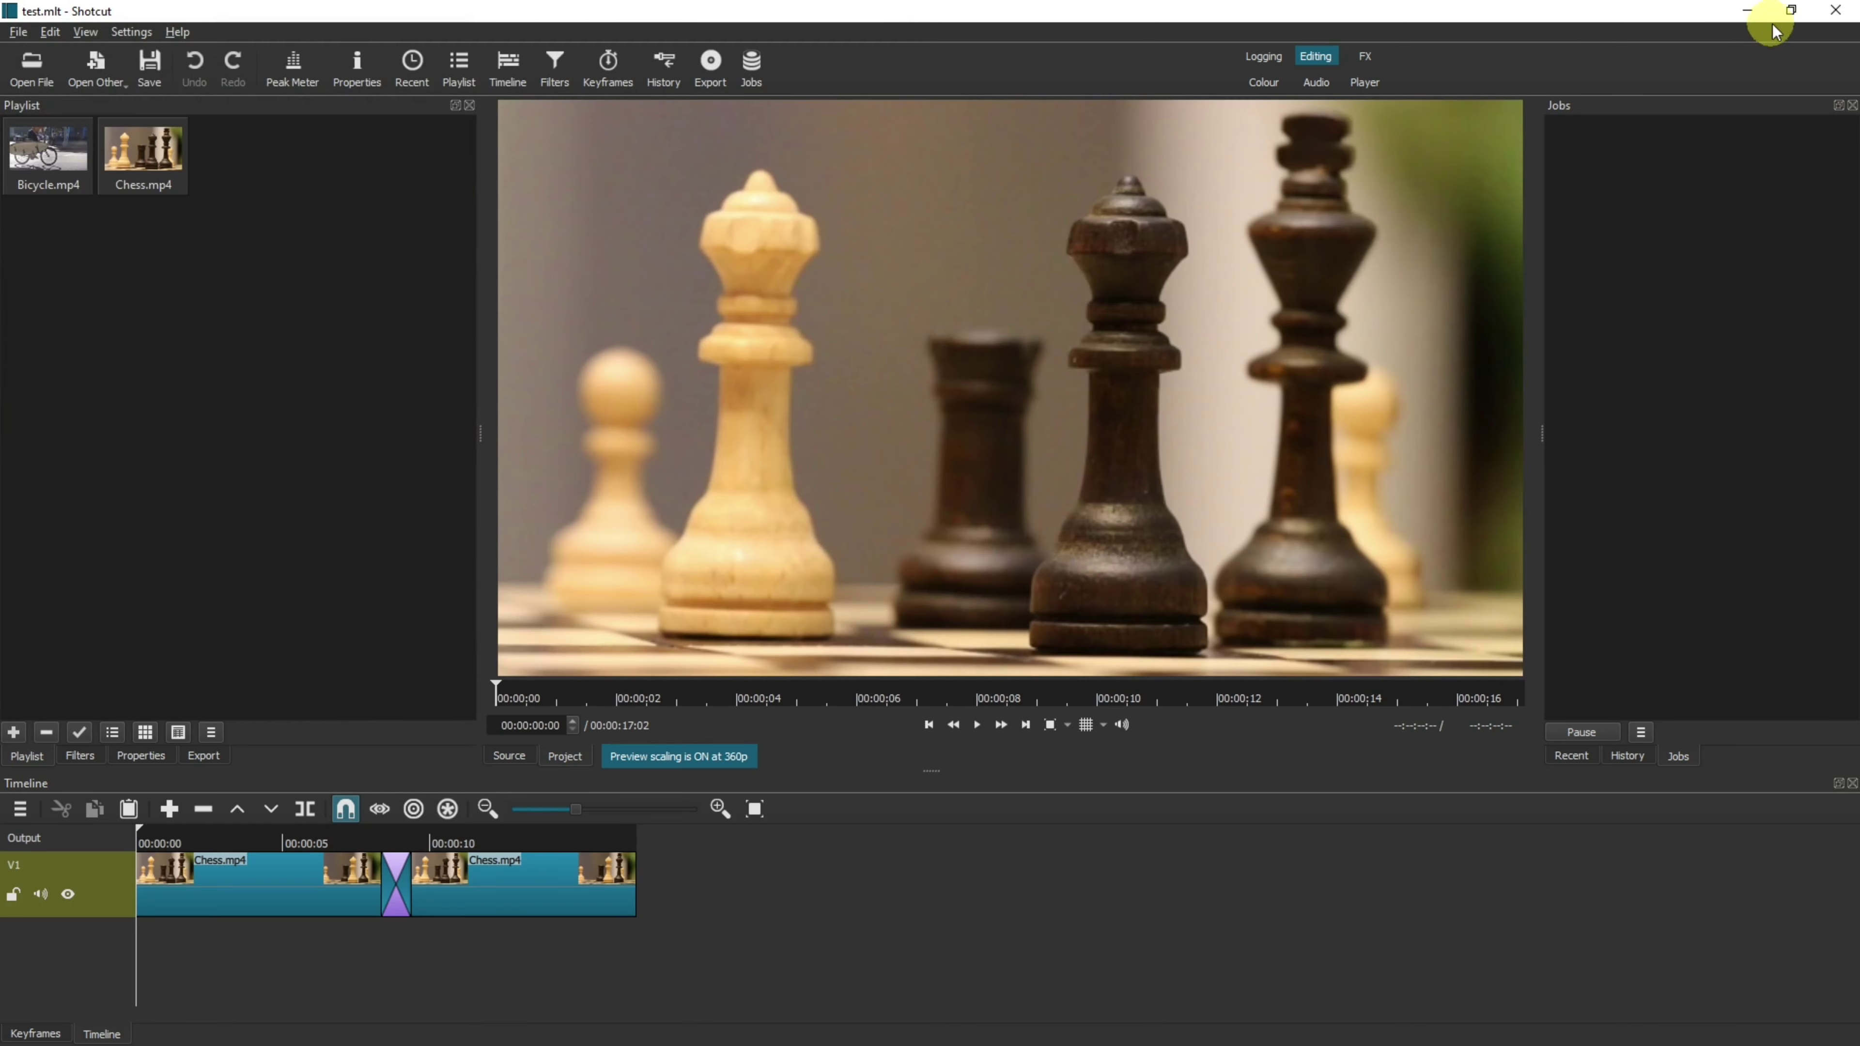
pyautogui.click(1832, 13)
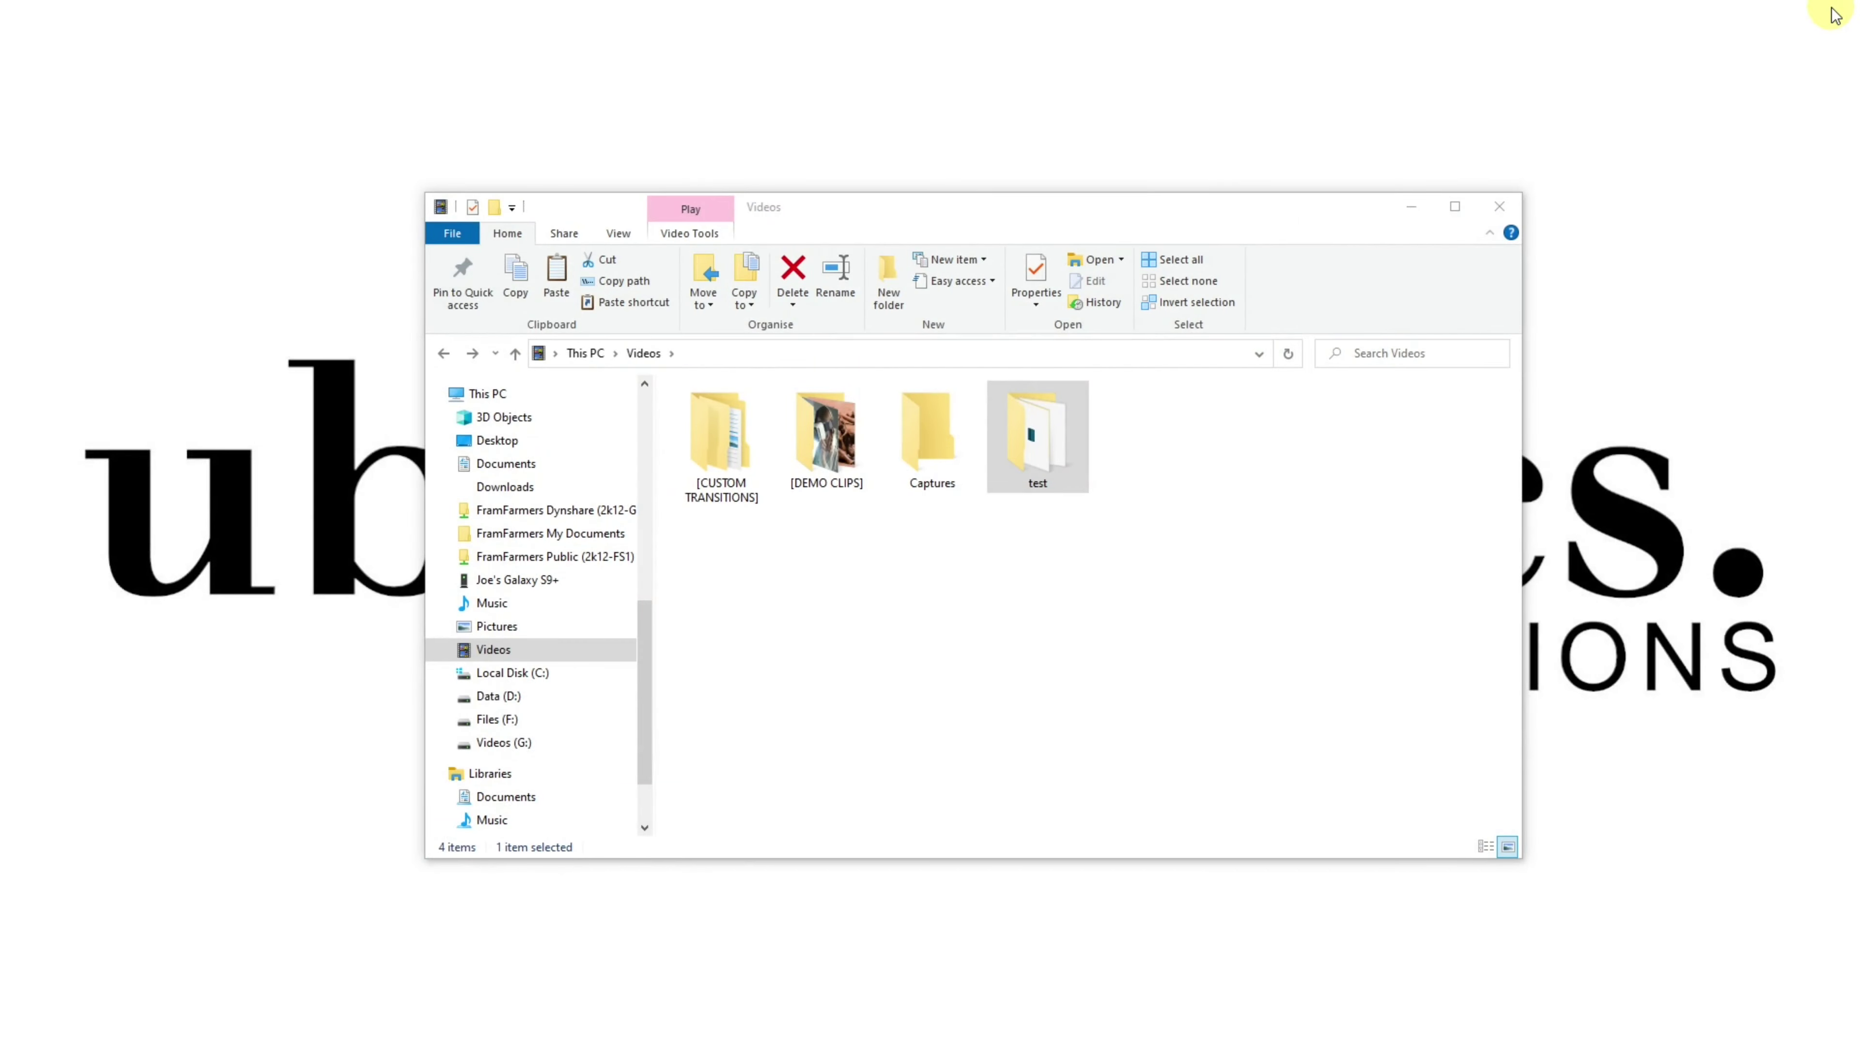